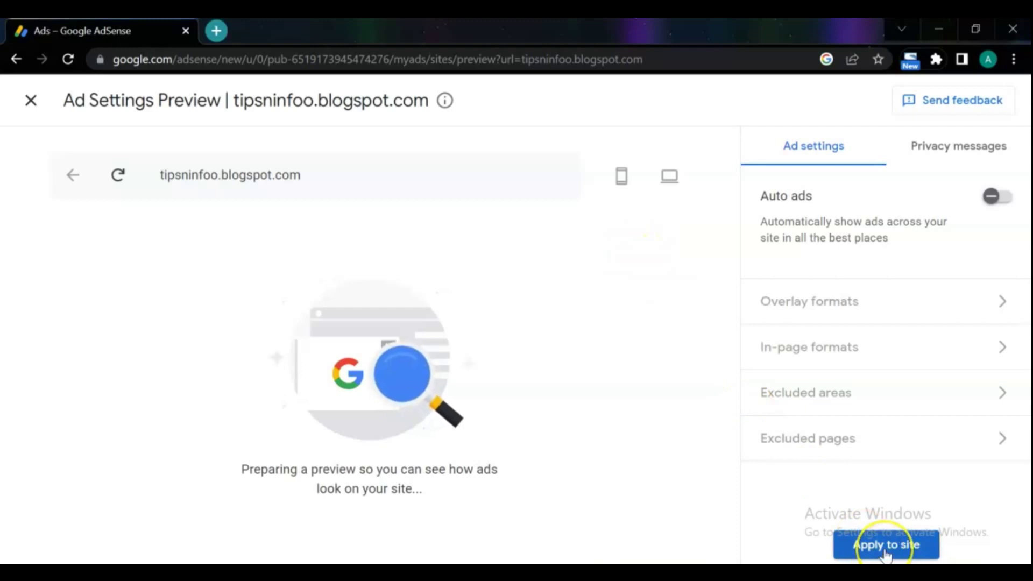
Enable auto ads for tipsninfoo.blogspot.com, preview the phone layout, and copy the code snippet.
{"action": "left_click", "coordinate": [998, 197]}
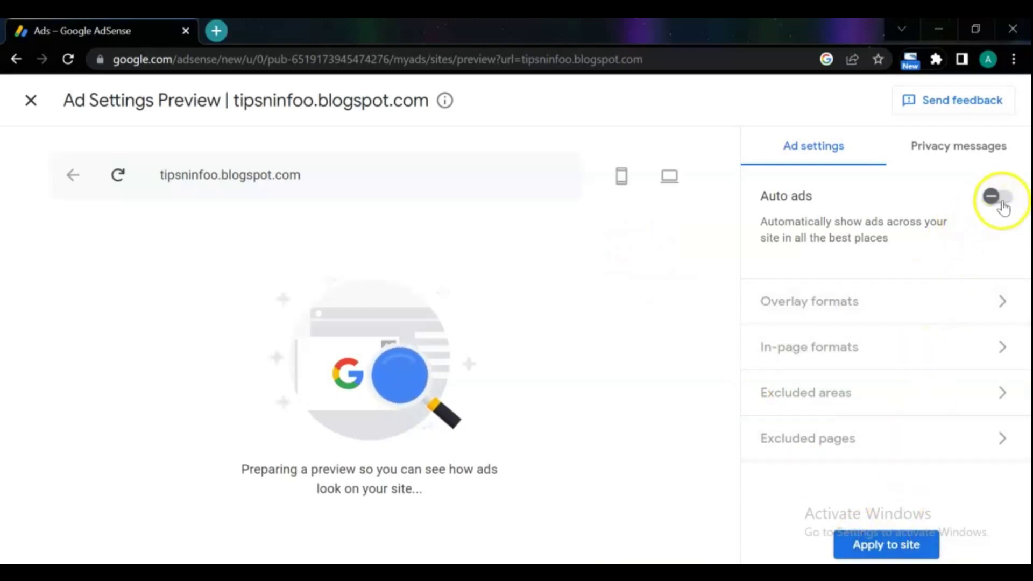
{"action": "left_click", "coordinate": [988, 234]}
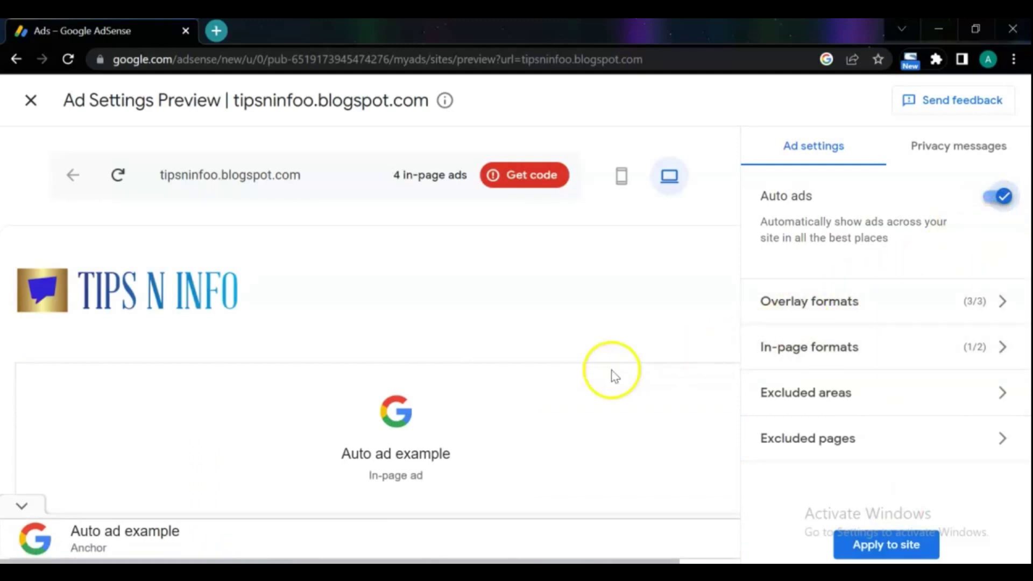
{"action": "left_click", "coordinate": [621, 177]}
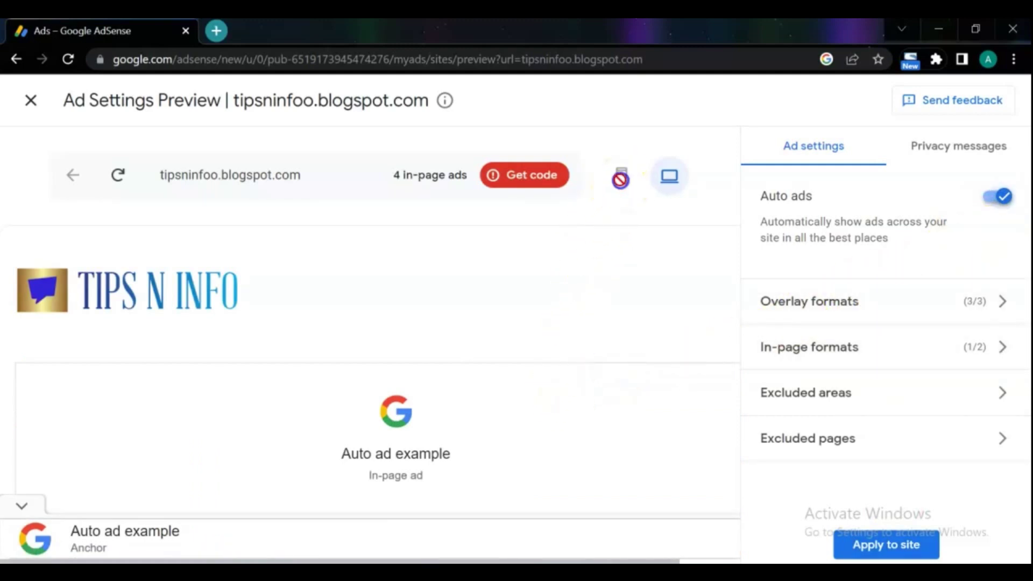
{"action": "scroll", "coordinate": [581, 302], "scroll_direction": "down", "scroll_amount": 5}
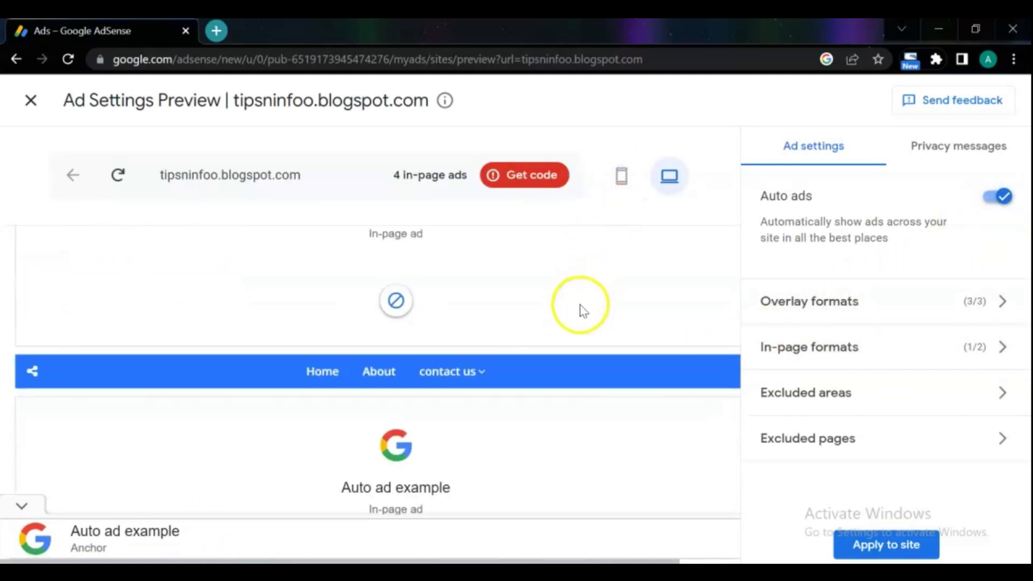
{"action": "left_click", "coordinate": [538, 176]}
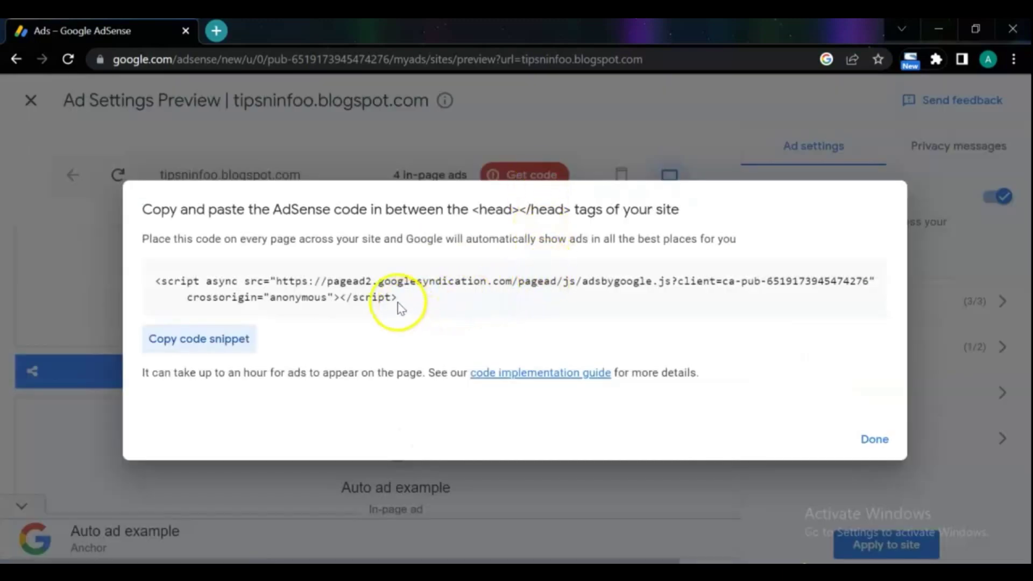
{"action": "left_click", "coordinate": [204, 341]}
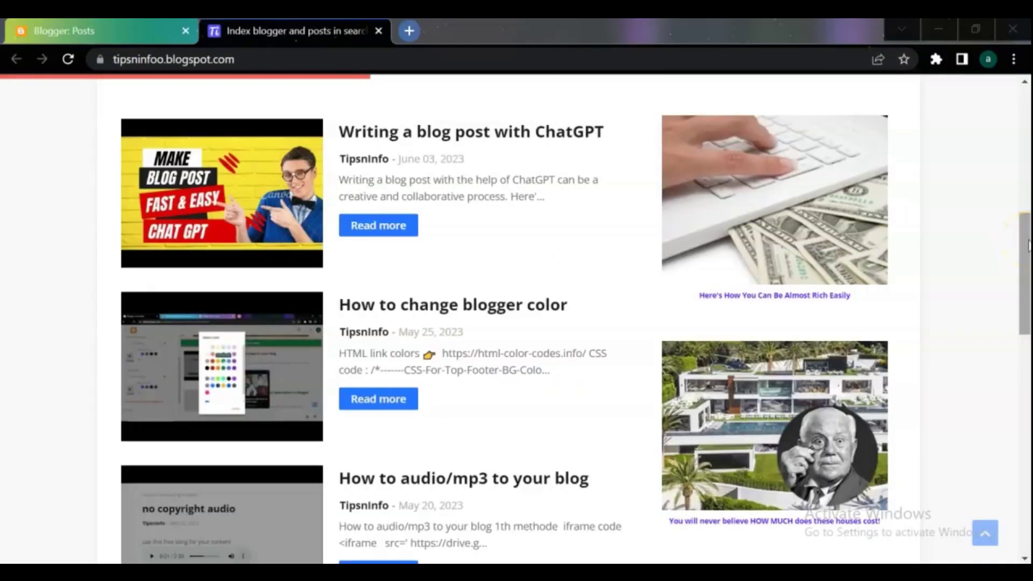
{"action": "left_click_drag", "start_coordinate": [1028, 242], "coordinate": [976, 466]}
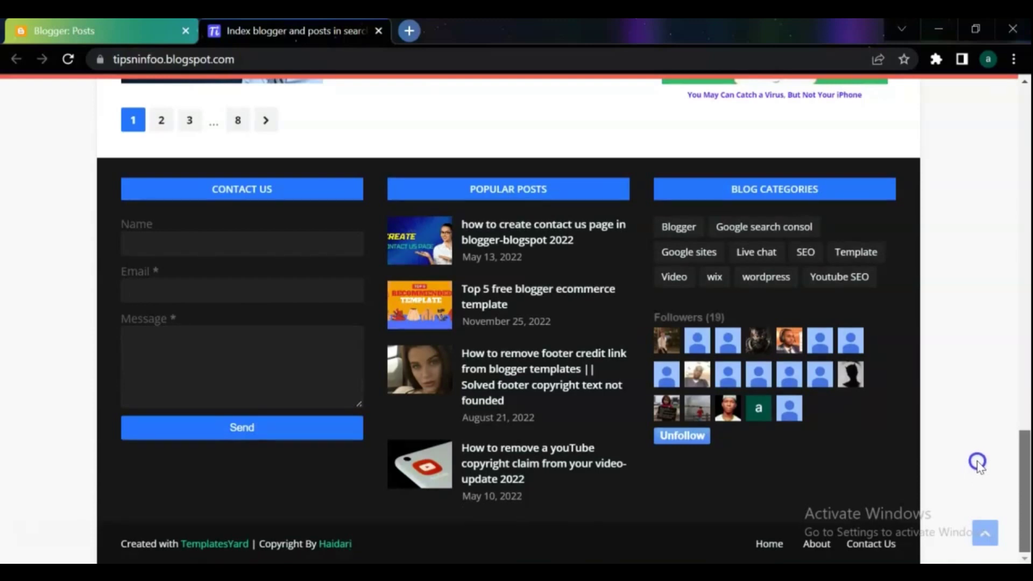
{"action": "left_click_drag", "start_coordinate": [977, 462], "coordinate": [989, 262]}
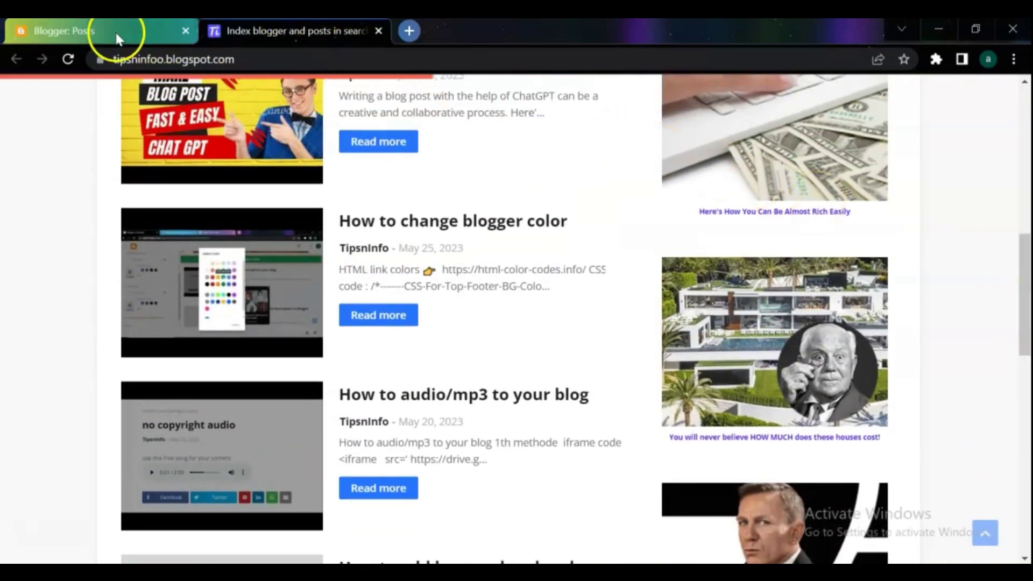
In the Tips n Info Blogger dashboard, go from Posts to Pages, then the Earnings page.
{"action": "left_click", "coordinate": [85, 30]}
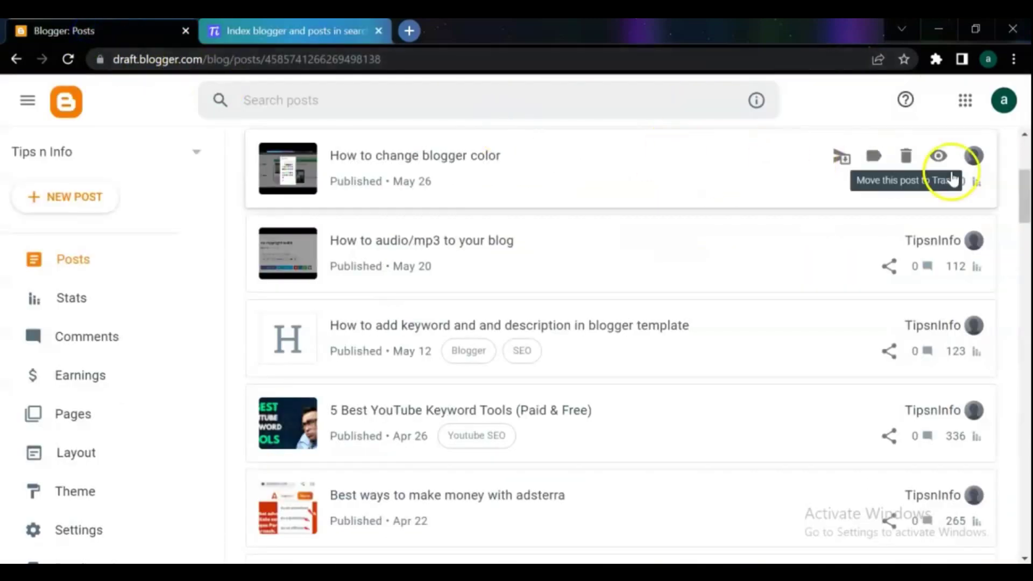
{"action": "left_click_drag", "start_coordinate": [1025, 186], "coordinate": [1028, 348]}
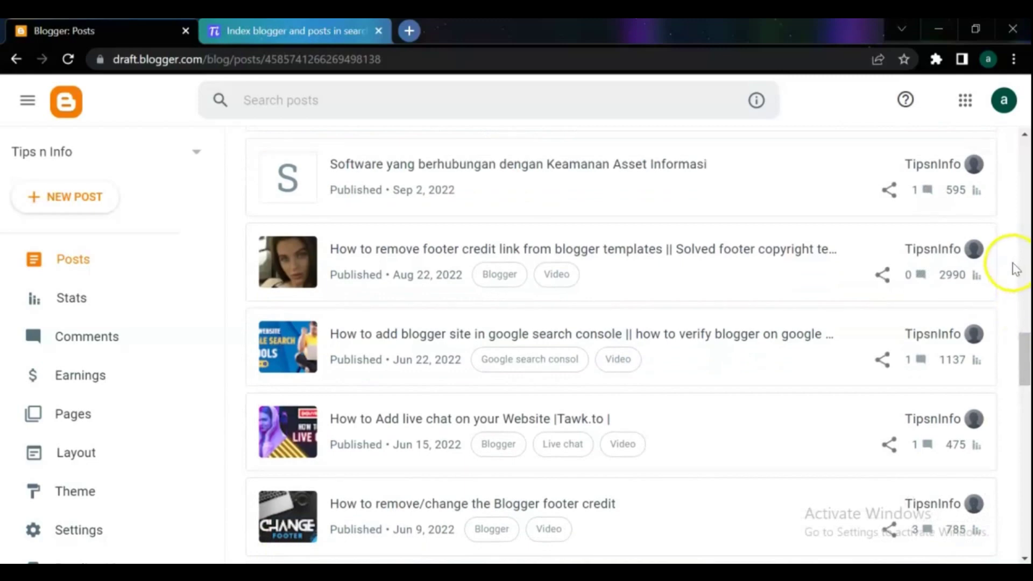
{"action": "left_click", "coordinate": [93, 419]}
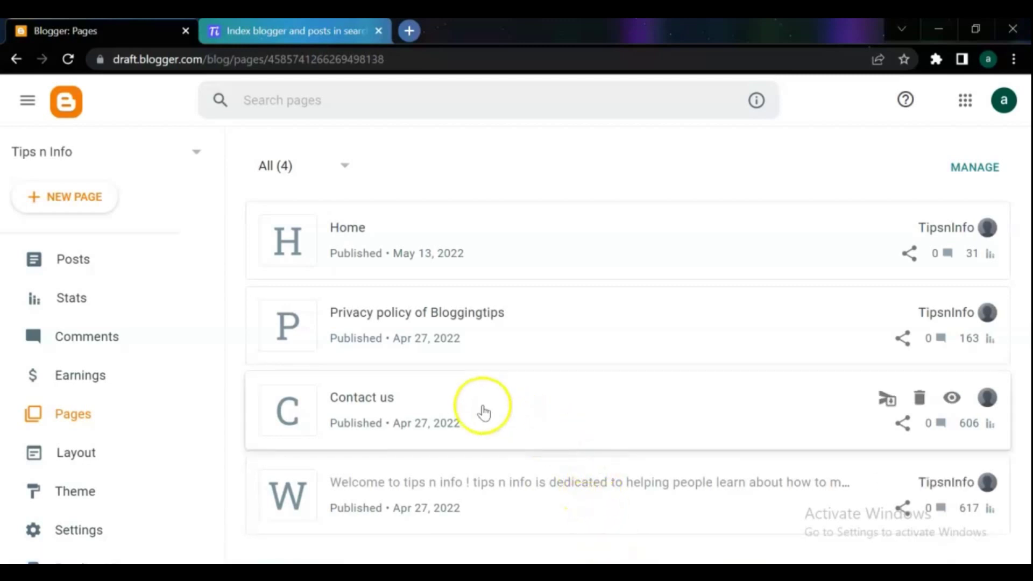
{"action": "left_click", "coordinate": [76, 377]}
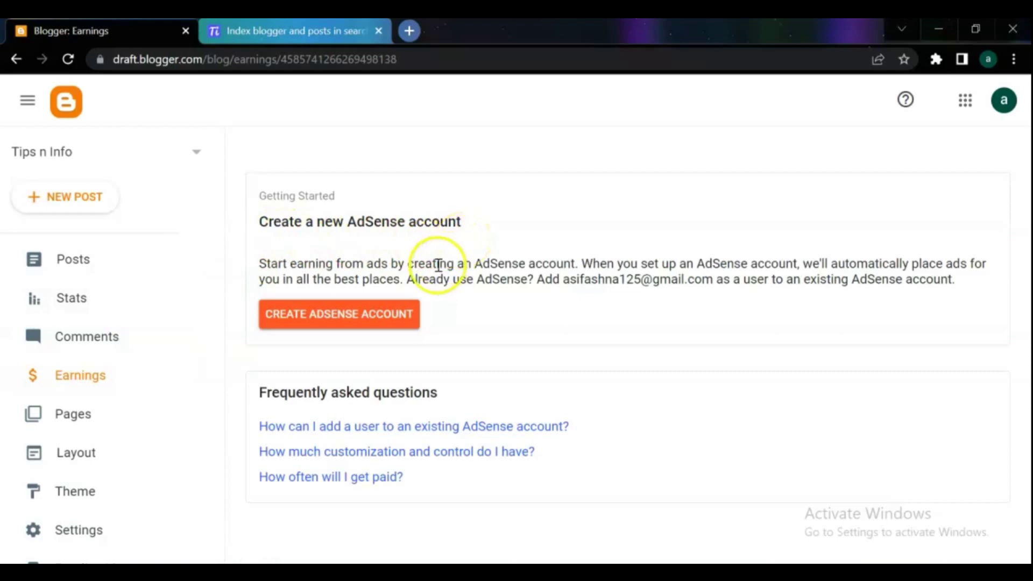
Create an AdSense account from Blogger's Earnings page, opening the sign-up pre-filled with tipsninfoo.blogspot.com.
{"action": "left_click", "coordinate": [397, 314]}
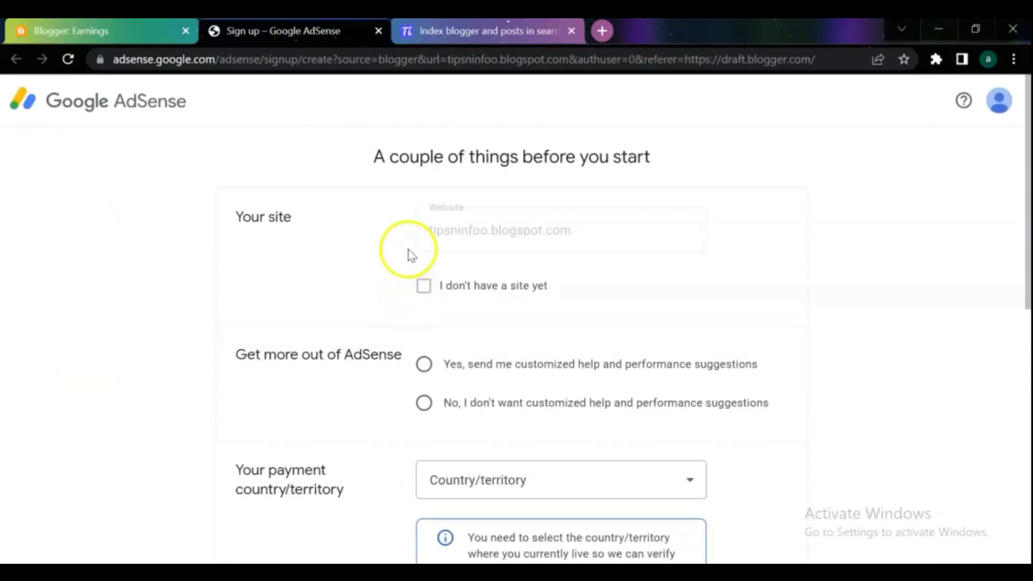
Close the AdSense sign-up tab, open Blogger Settings, and return to the AdSense Home page.
{"action": "scroll", "coordinate": [411, 254], "scroll_direction": "down", "scroll_amount": 6}
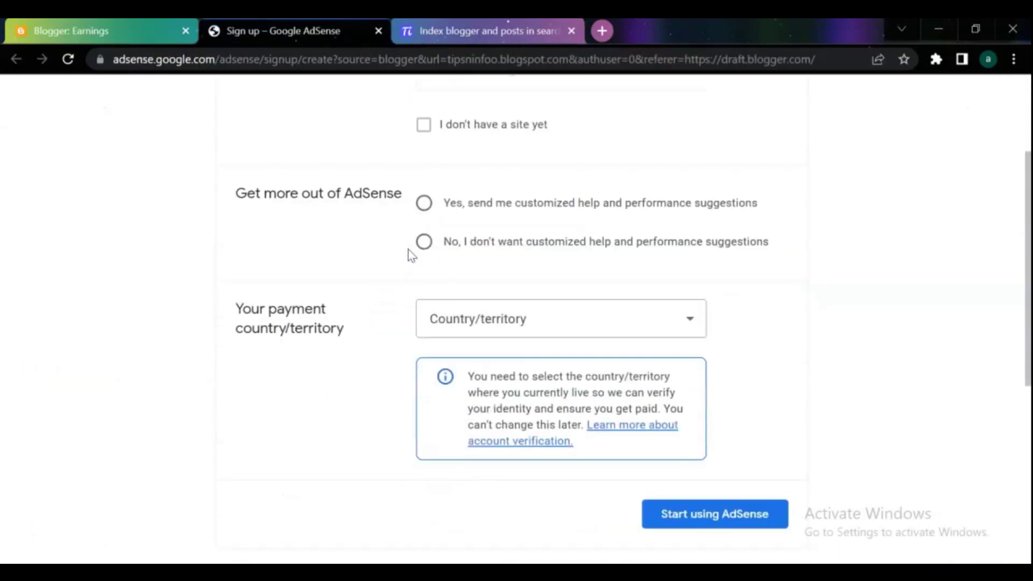
{"action": "scroll", "coordinate": [410, 255], "scroll_direction": "down", "scroll_amount": 3}
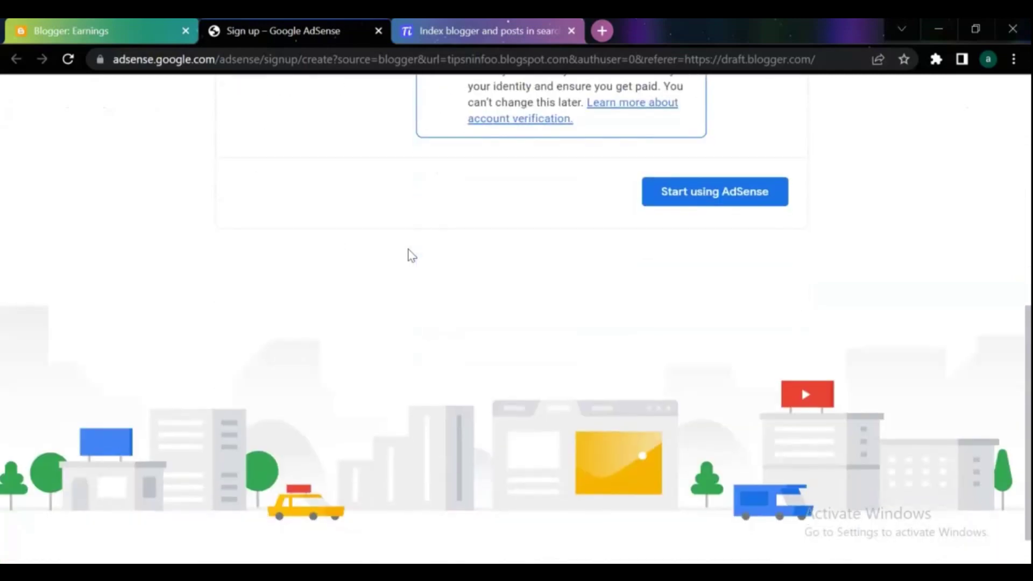
{"action": "scroll", "coordinate": [411, 256], "scroll_direction": "up", "scroll_amount": 9}
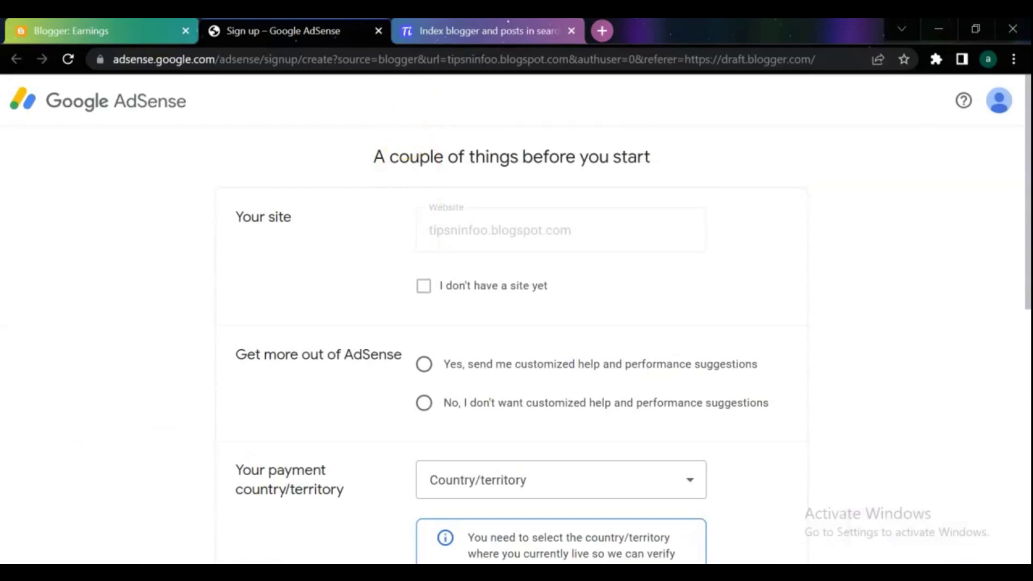
{"action": "key", "text": "ctrl+w"}
{"action": "left_click", "coordinate": [97, 528]}
{"action": "scroll", "coordinate": [411, 288], "scroll_direction": "down", "scroll_amount": 20}
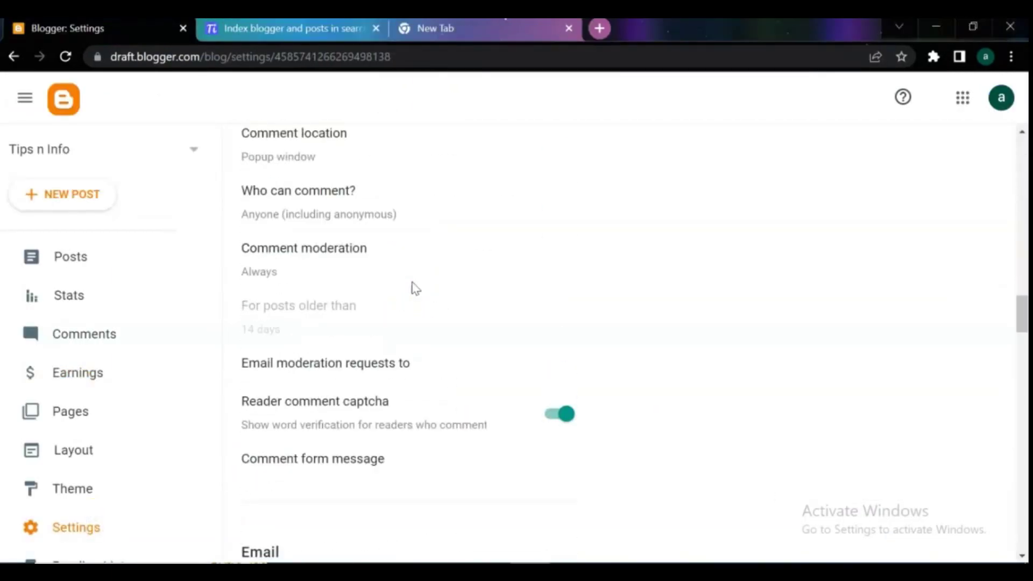
{"action": "scroll", "coordinate": [413, 288], "scroll_direction": "down", "scroll_amount": 15}
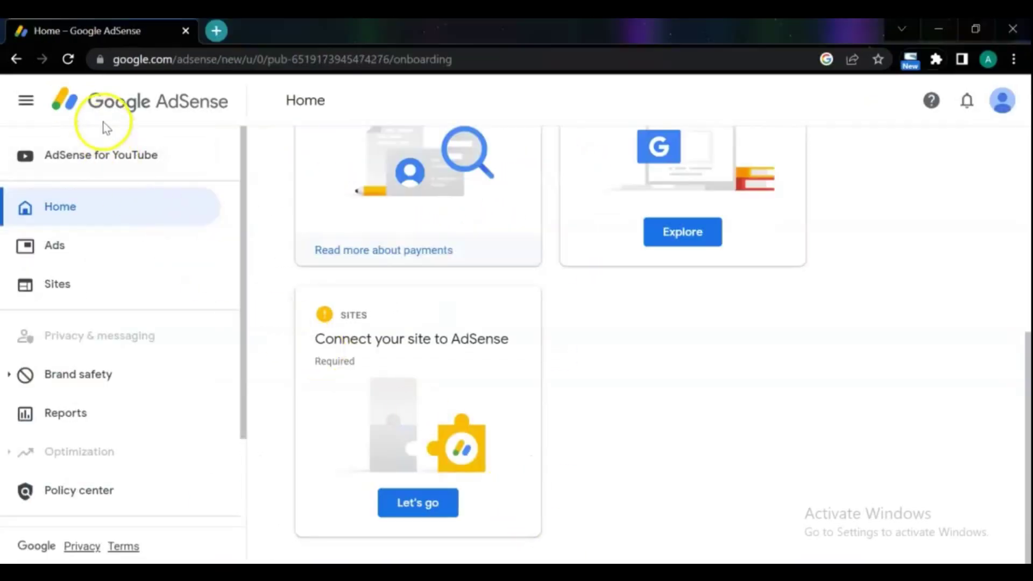
Start adding a site in AdSense and copy the blog's web address from Blogger's address bar.
{"action": "scroll", "coordinate": [370, 196], "scroll_direction": "up", "scroll_amount": 5}
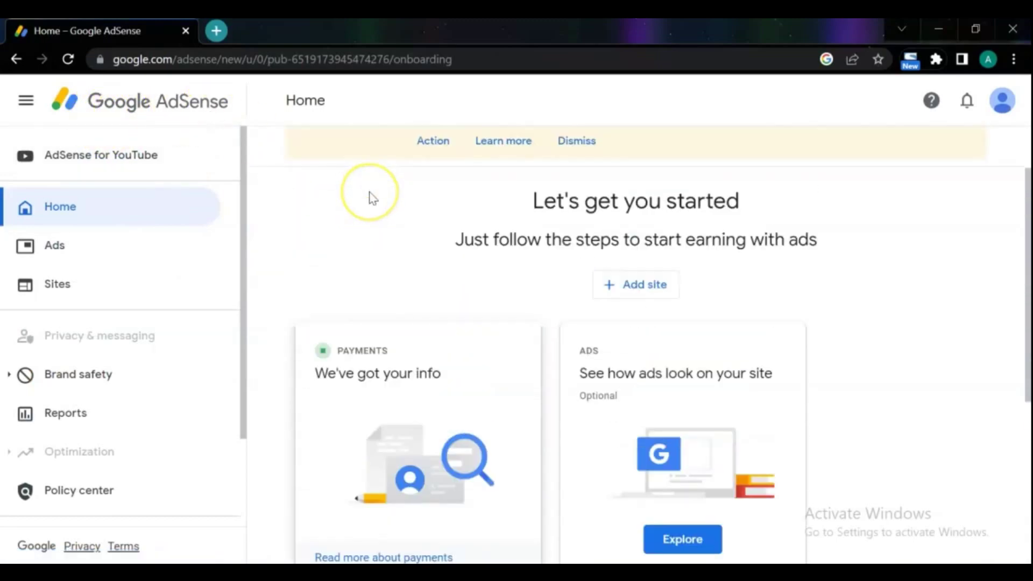
{"action": "scroll", "coordinate": [369, 196], "scroll_direction": "down", "scroll_amount": 6}
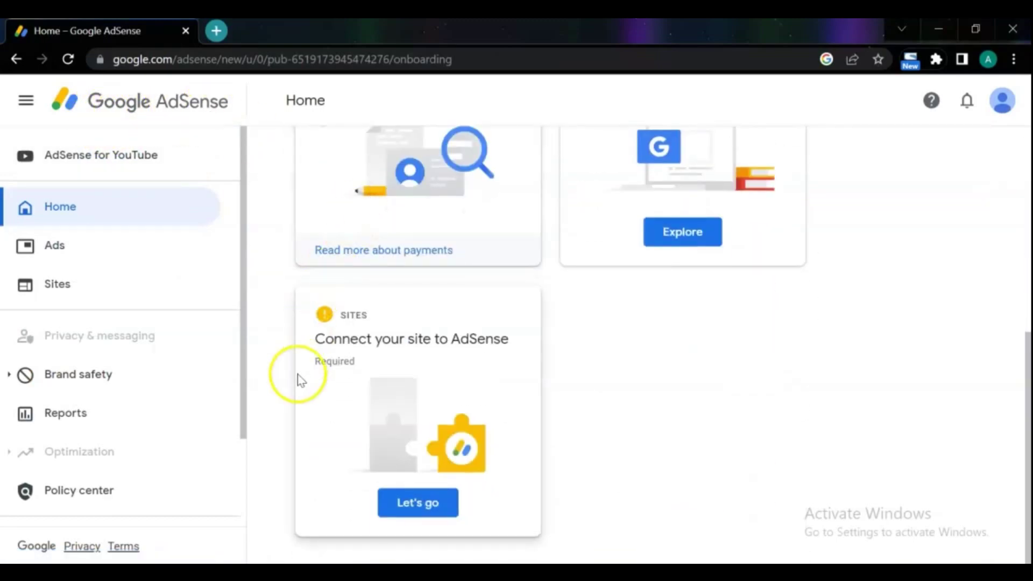
{"action": "left_click", "coordinate": [419, 502]}
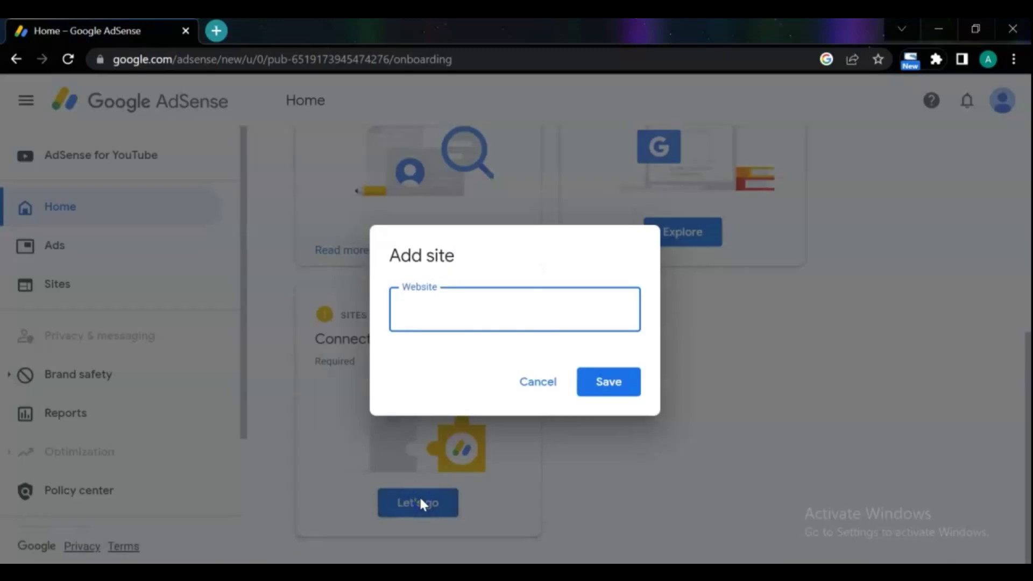
{"action": "left_click", "coordinate": [468, 325]}
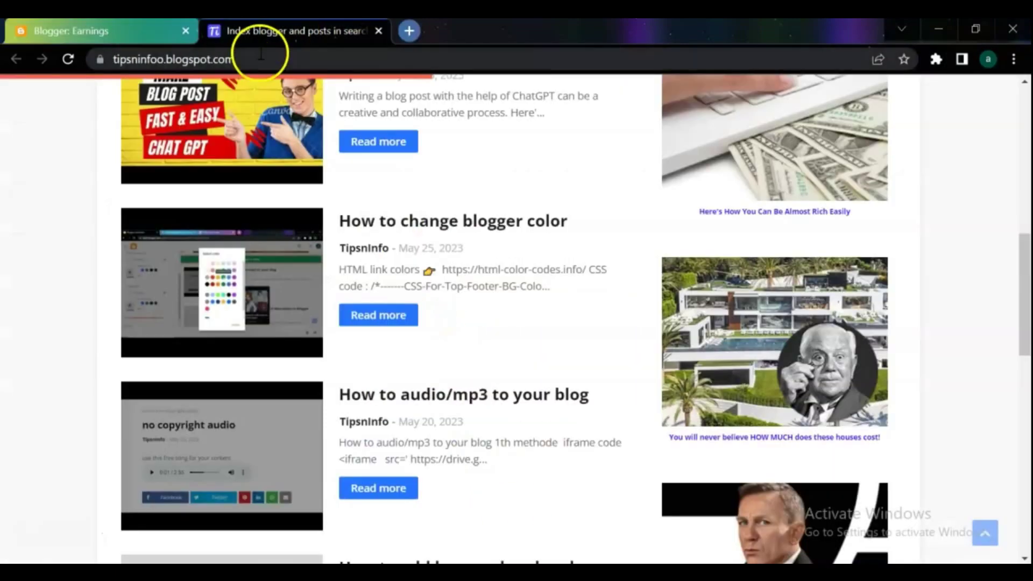
{"action": "left_click", "coordinate": [261, 54]}
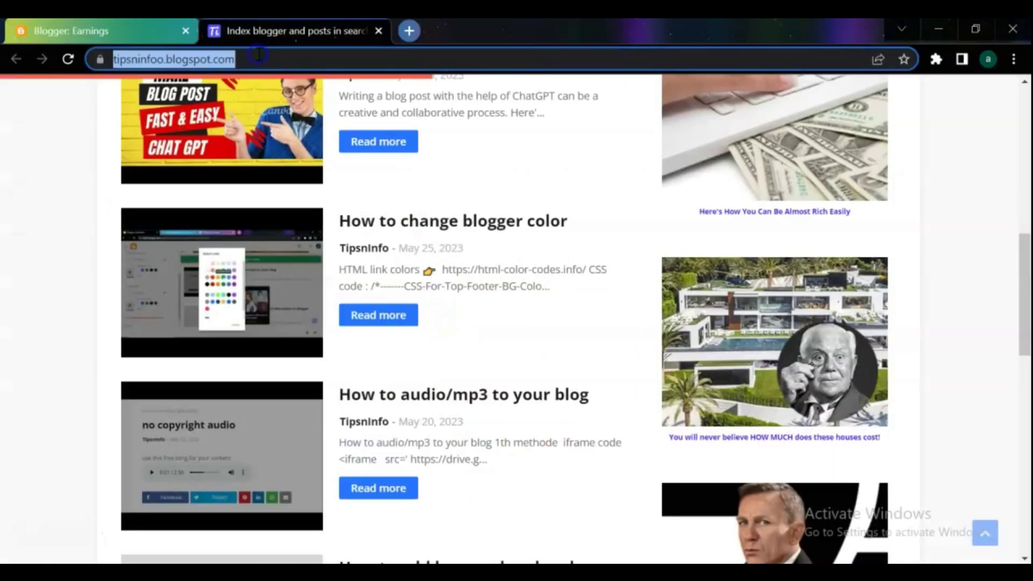
{"action": "right_click", "coordinate": [261, 57]}
{"action": "left_click", "coordinate": [297, 140]}
{"action": "mouse_move", "coordinate": [583, 562]}
{"action": "left_click", "coordinate": [570, 511]}
{"action": "right_click", "coordinate": [544, 297]}
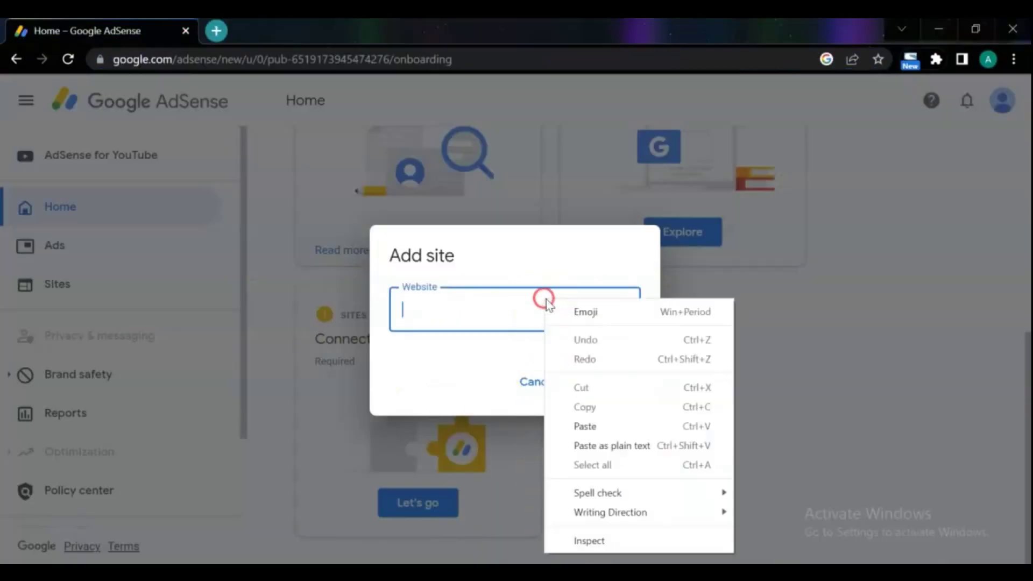
{"action": "left_click", "coordinate": [586, 421]}
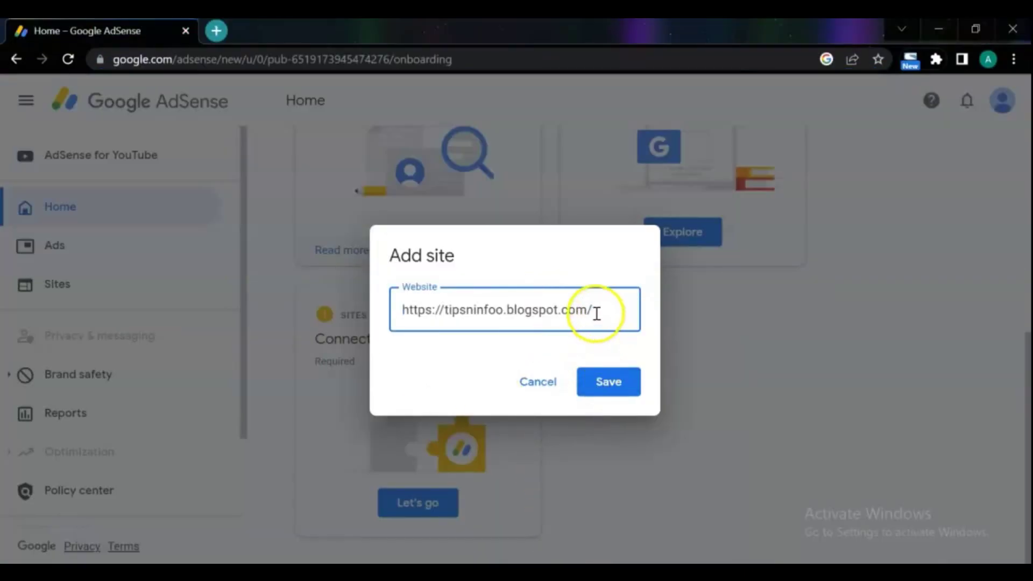
{"action": "left_click", "coordinate": [445, 311]}
{"action": "key", "text": "BackSpace"}
{"action": "key", "text": "BackSpace"}
{"action": "key", "text": "BackSpace"}
{"action": "key", "text": "BackSpace"}
{"action": "key", "text": "BackSpace"}
{"action": "key", "text": "BackSpace"}
{"action": "key", "text": "BackSpace"}
{"action": "key", "text": "BackSpace"}
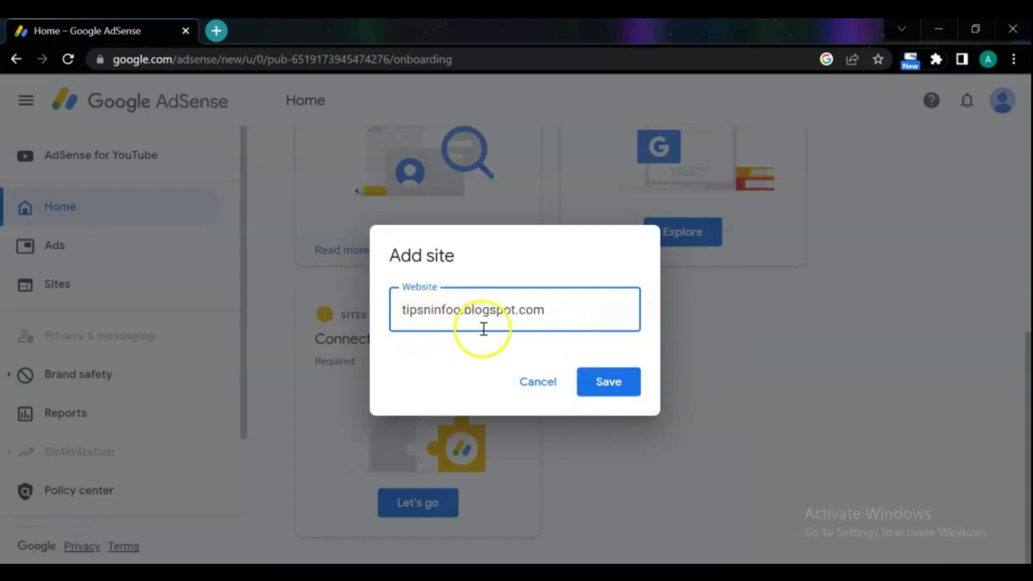
{"action": "left_click", "coordinate": [600, 381]}
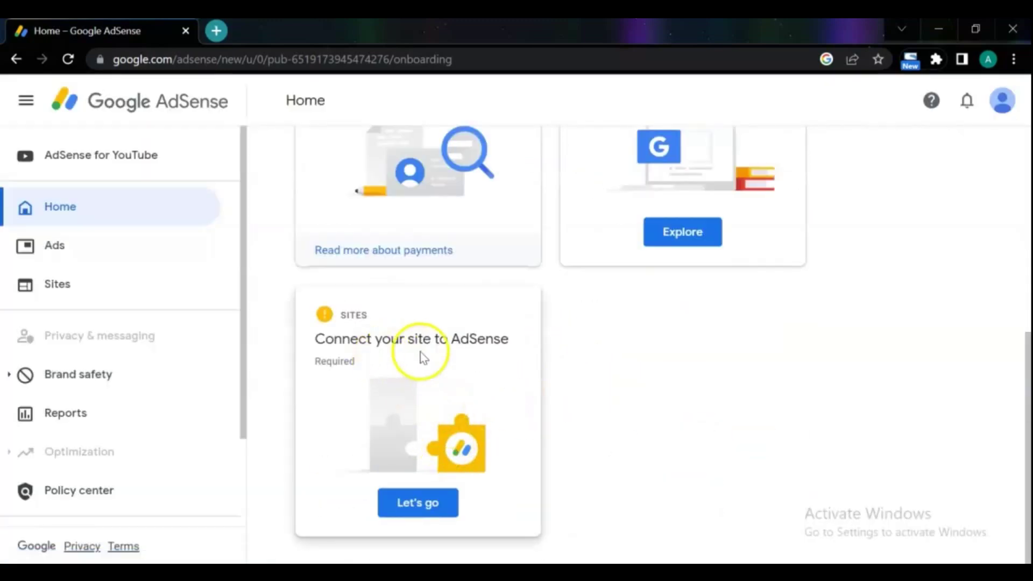
{"action": "left_click", "coordinate": [426, 503]}
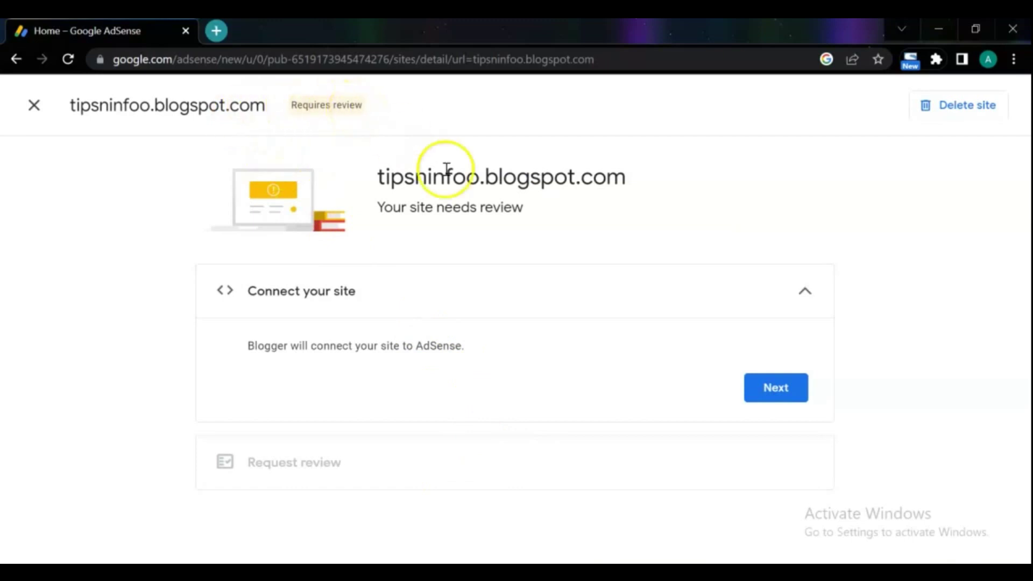
Confirm the Blogger connection for tipsninfoo.blogspot.com and request an AdSense review.
{"action": "left_click", "coordinate": [779, 396]}
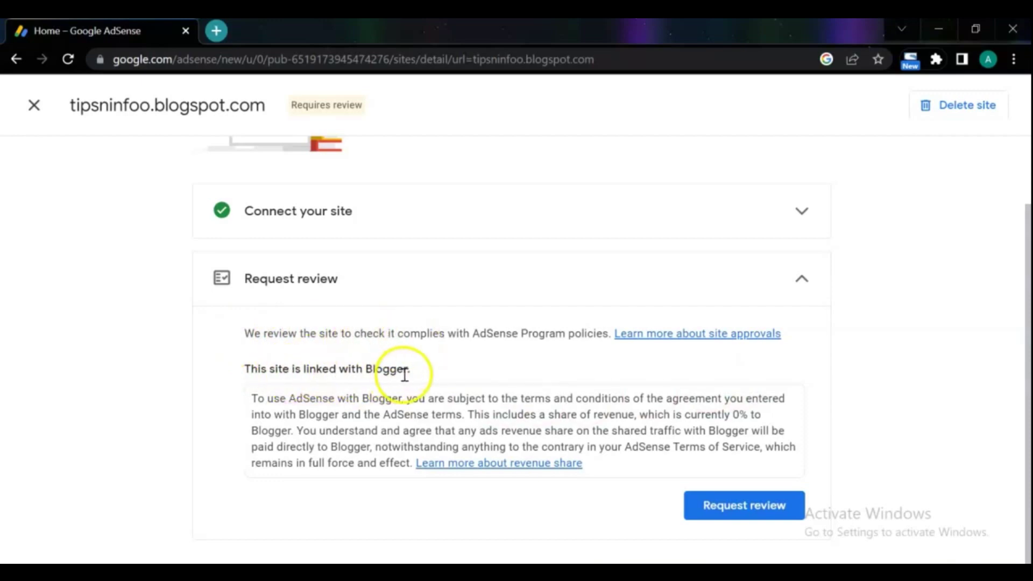
{"action": "left_click", "coordinate": [713, 509]}
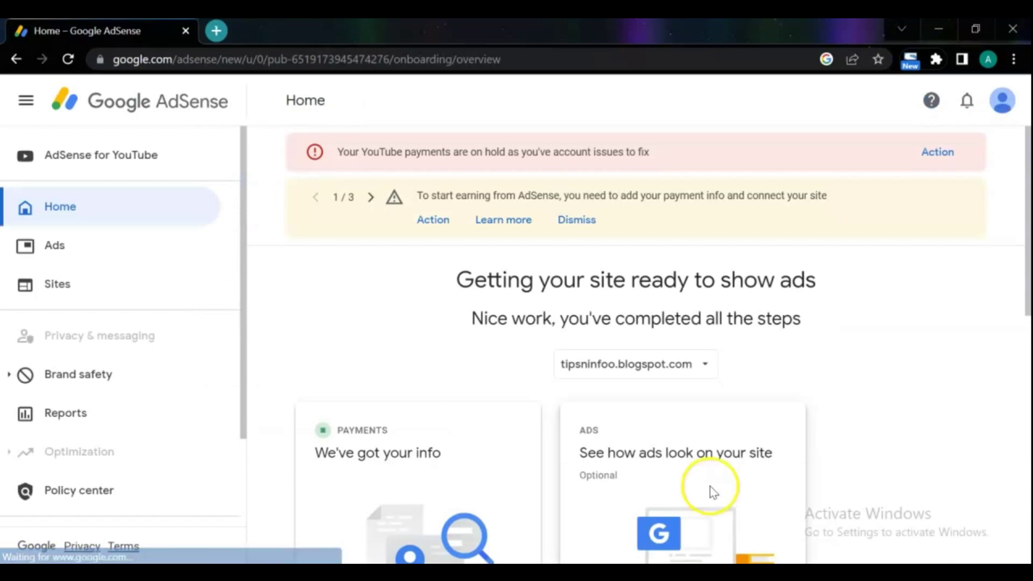
View the Sites list showing tipsninfoo.blogspot.com linked with Blogger, status Getting ready.
{"action": "scroll", "coordinate": [705, 419], "scroll_direction": "down", "scroll_amount": 10}
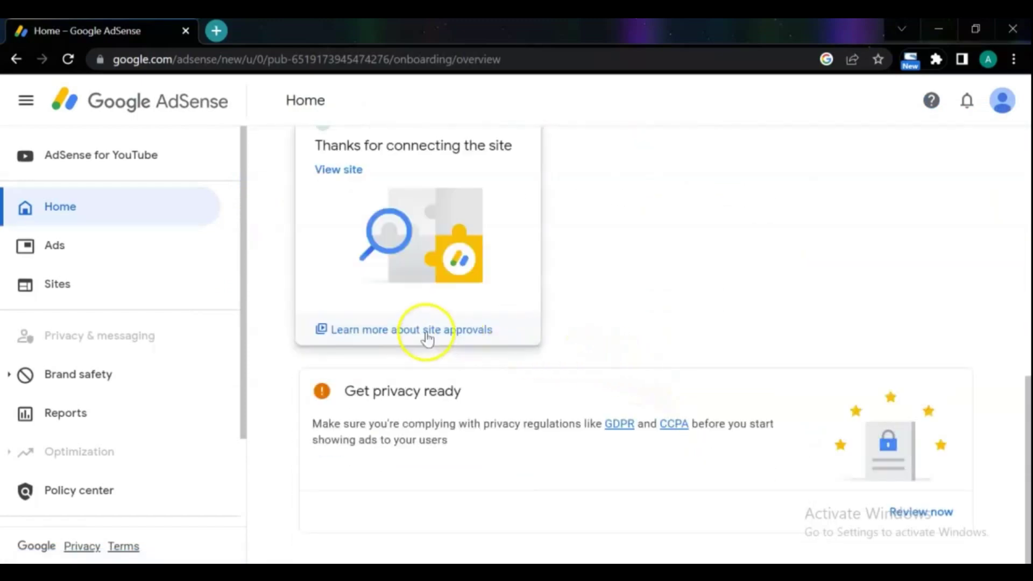
{"action": "left_click", "coordinate": [68, 283]}
{"action": "scroll", "coordinate": [441, 278], "scroll_direction": "down", "scroll_amount": 1}
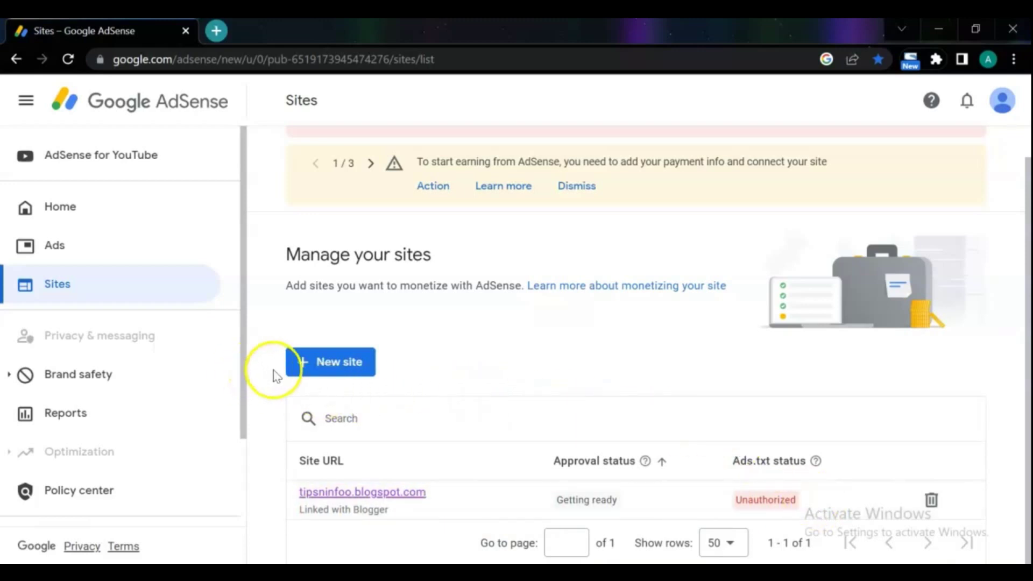
Cancel the Add site dialog without saving and go back to the AdSense Home page.
{"action": "left_click", "coordinate": [350, 364]}
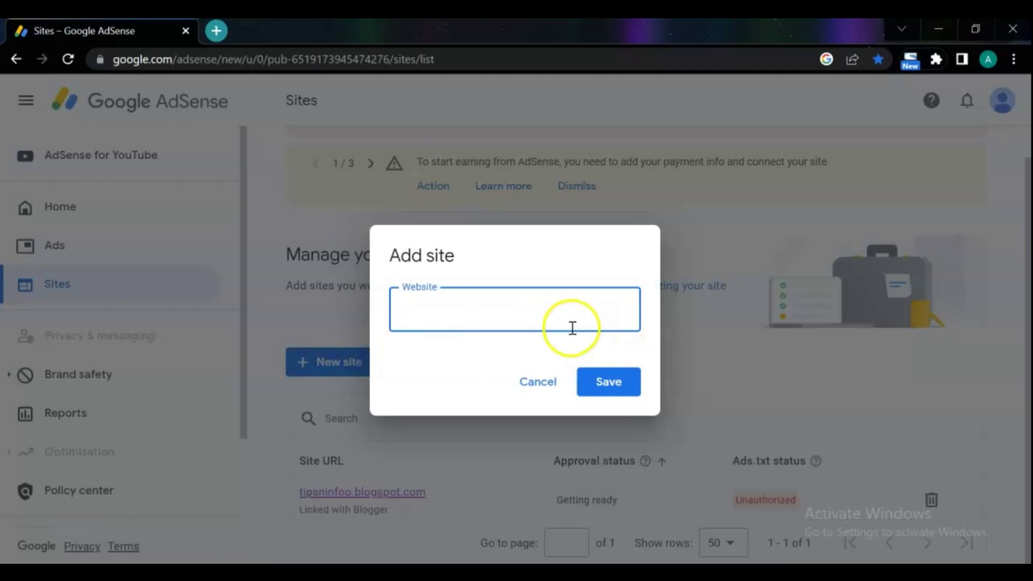
{"action": "left_click", "coordinate": [538, 382]}
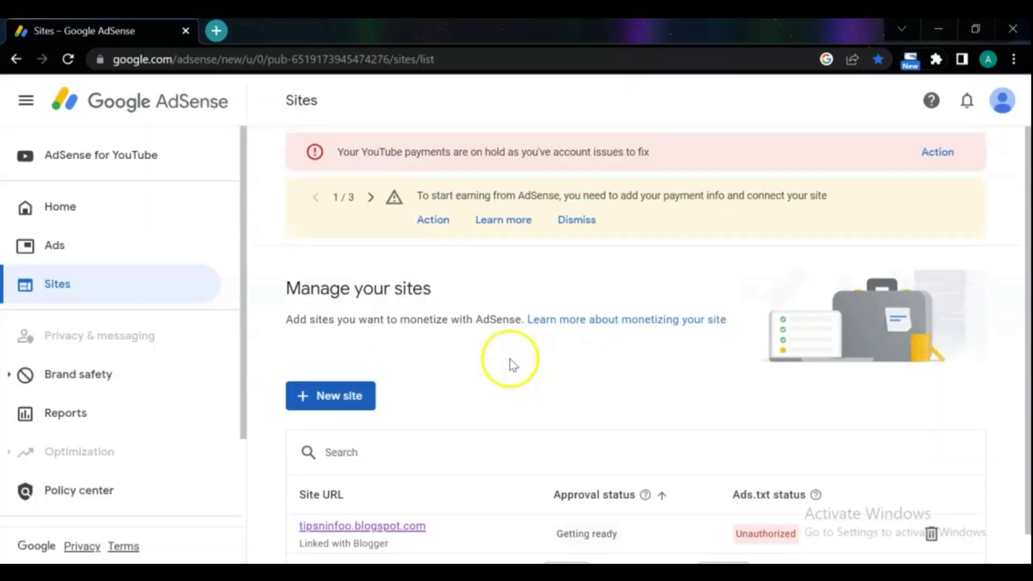
{"action": "left_click", "coordinate": [68, 209]}
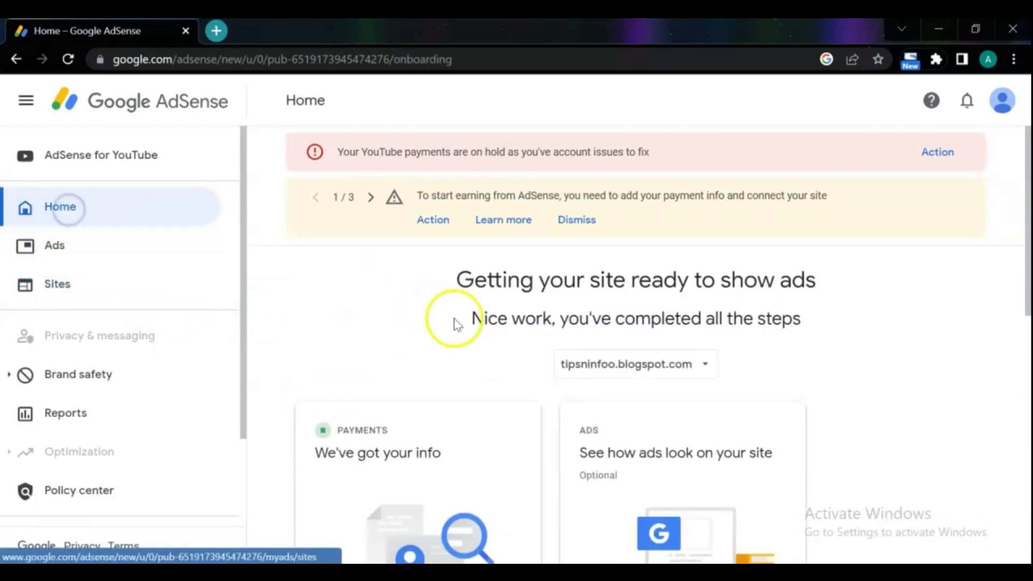
From the Ads card's preview, enable Auto ads for tipsninfoo.blogspot.com and copy its code snippet.
{"action": "scroll", "coordinate": [318, 412], "scroll_direction": "down", "scroll_amount": 3}
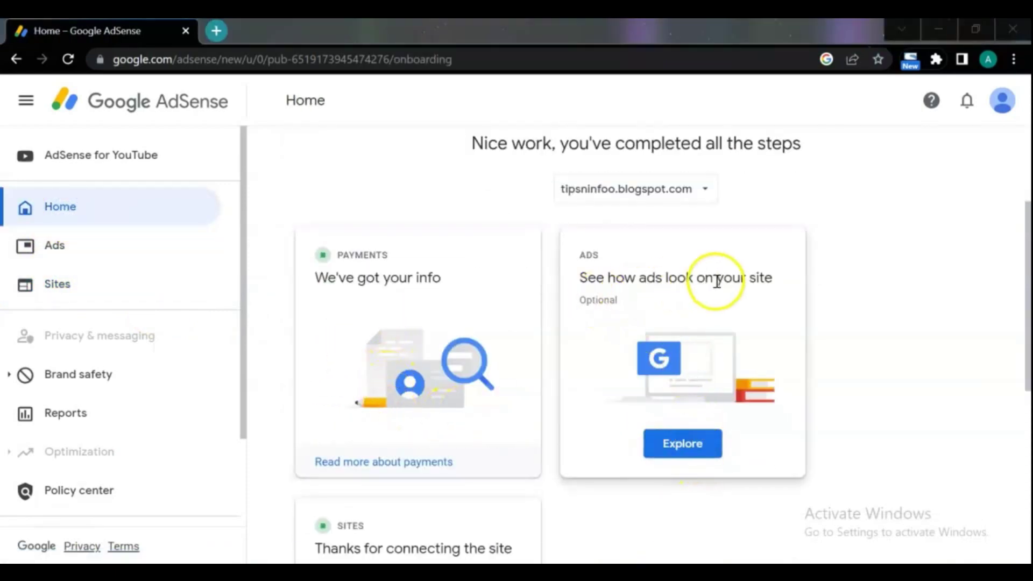
{"action": "left_click", "coordinate": [678, 449]}
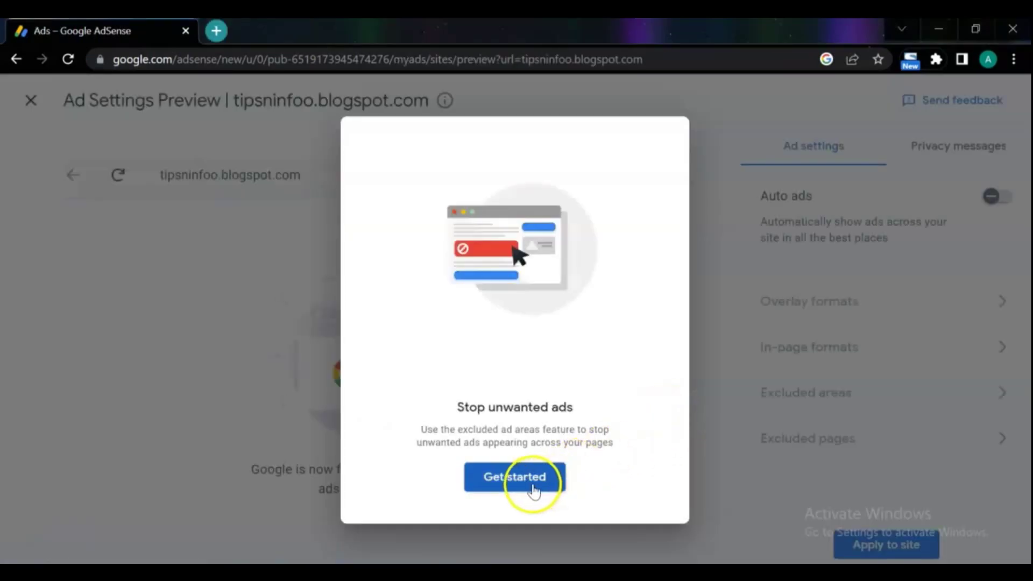
{"action": "left_click", "coordinate": [533, 487]}
{"action": "left_click", "coordinate": [994, 197]}
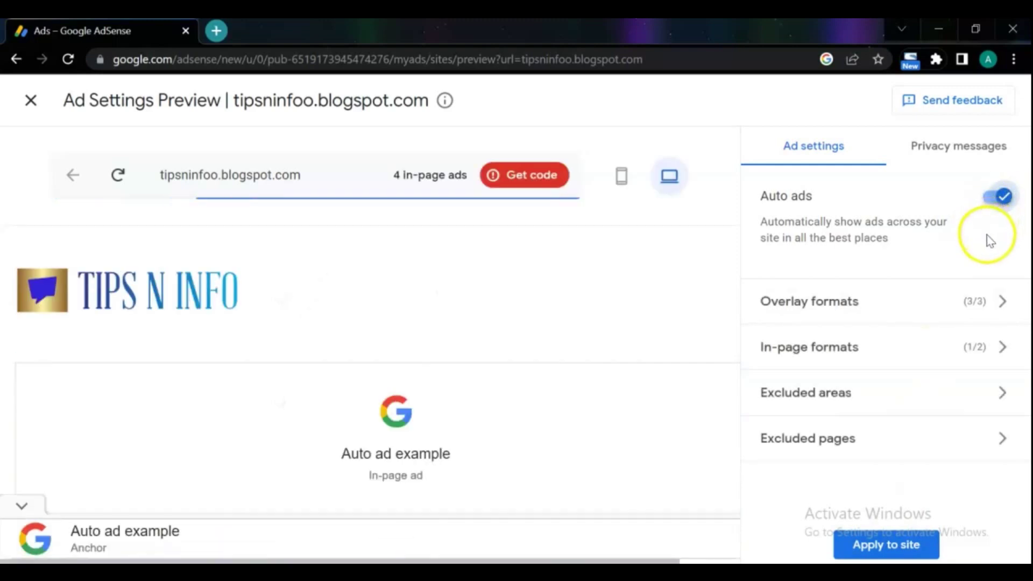
{"action": "scroll", "coordinate": [538, 301], "scroll_direction": "down", "scroll_amount": 5}
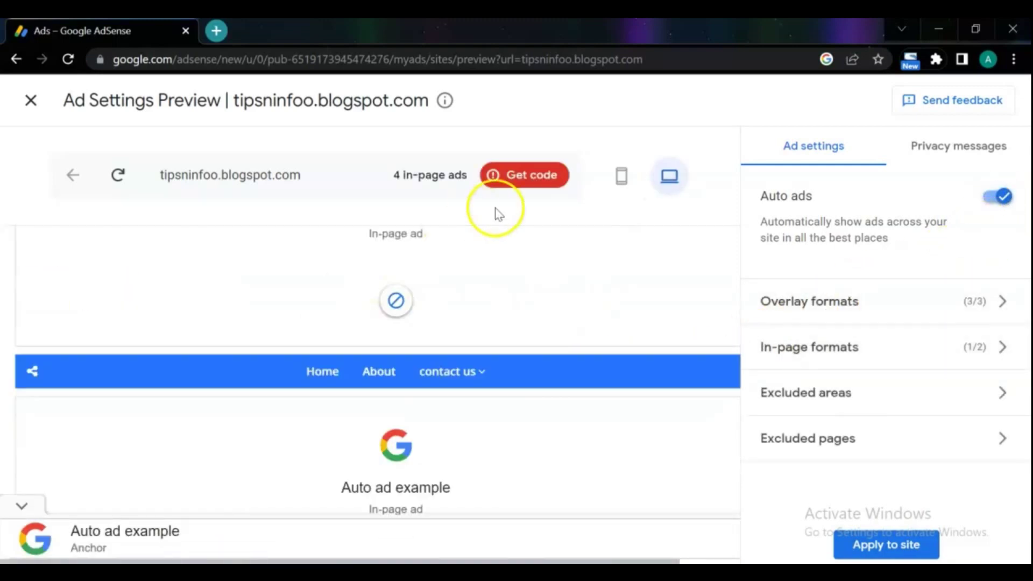
{"action": "left_click", "coordinate": [540, 176]}
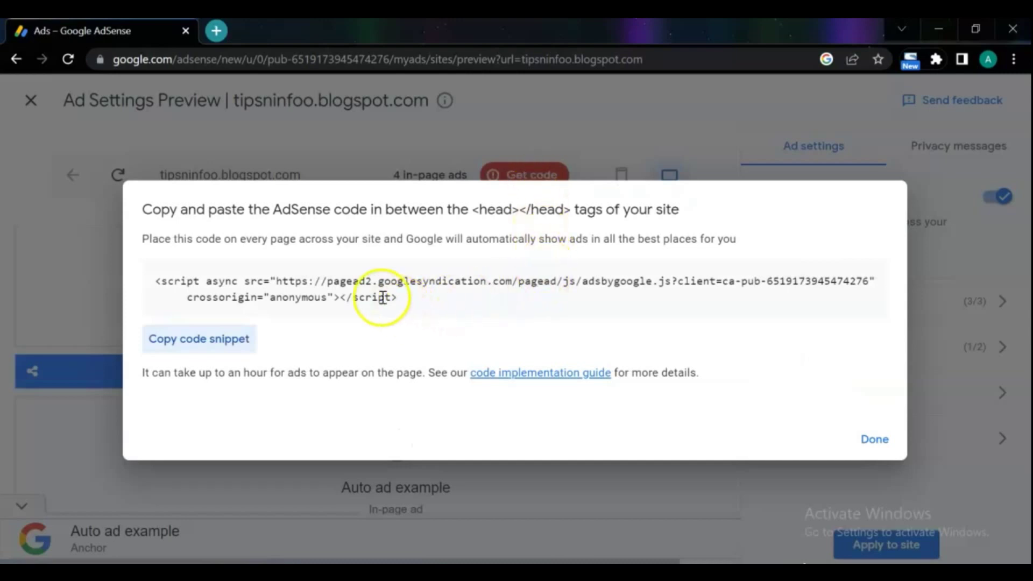
{"action": "left_click", "coordinate": [204, 340]}
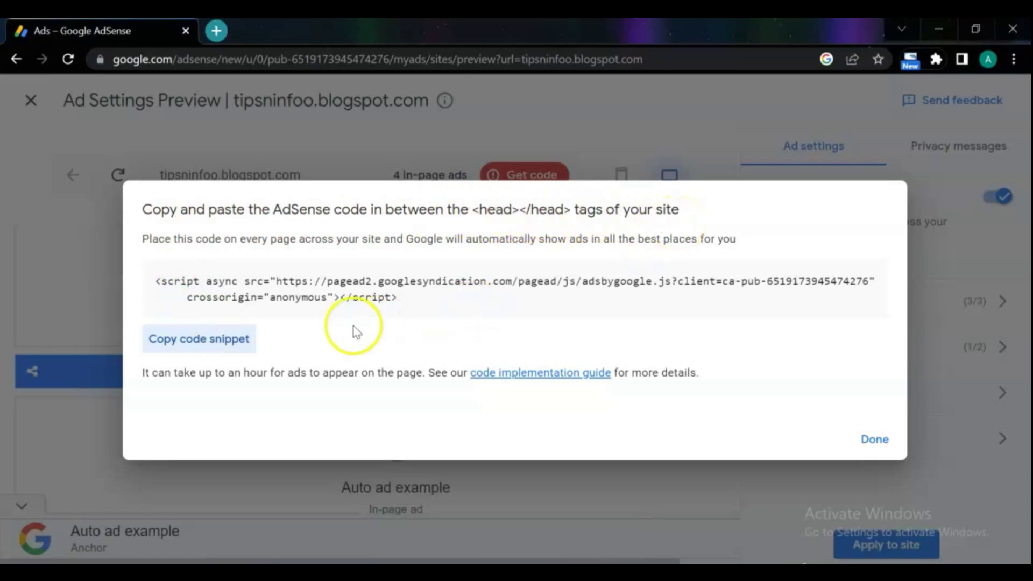
{"action": "left_click", "coordinate": [232, 345]}
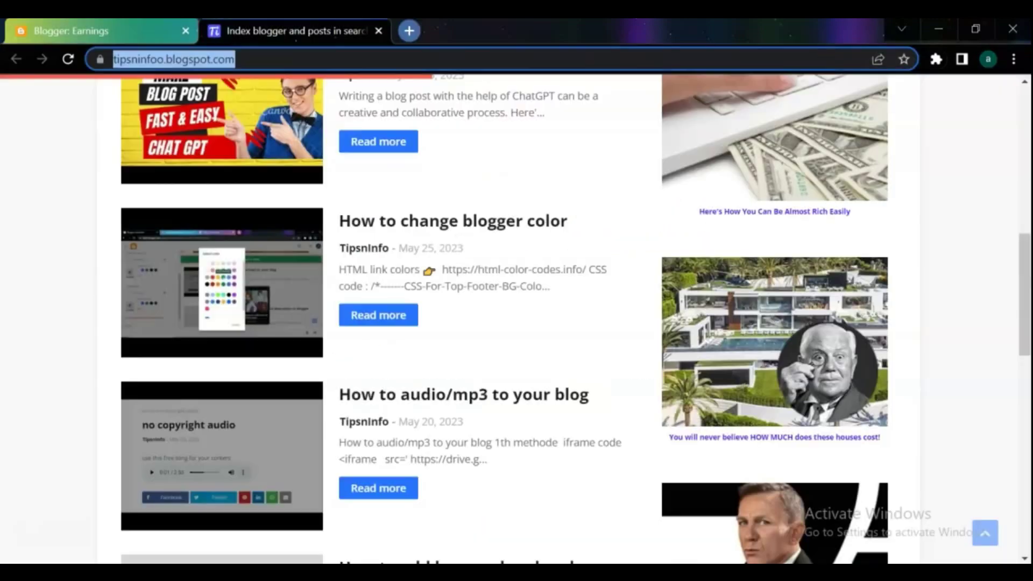
Open the Blogger theme's Edit HTML view and search the code for 'head'.
{"action": "left_click", "coordinate": [116, 33]}
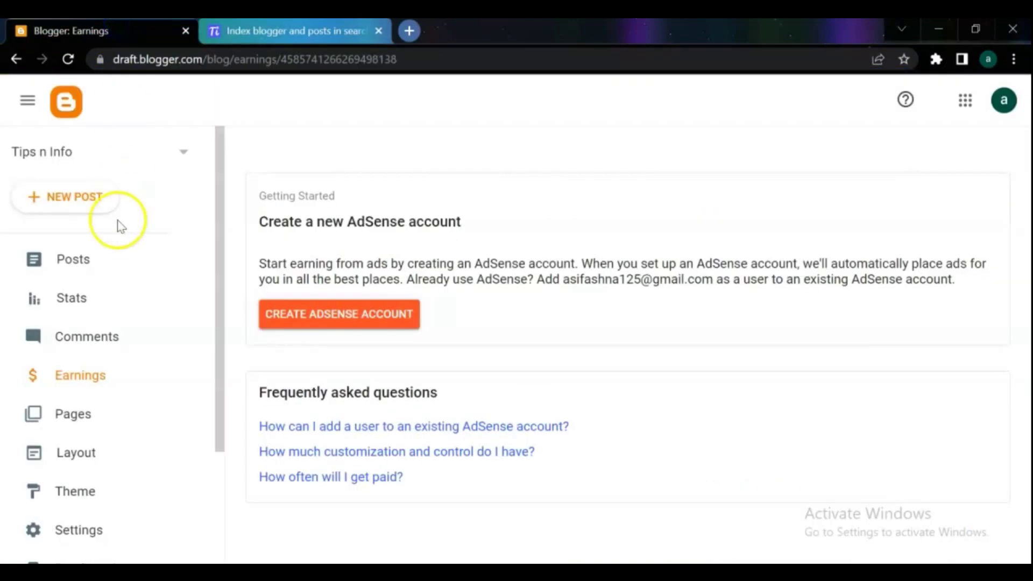
{"action": "left_click", "coordinate": [99, 497]}
{"action": "left_click", "coordinate": [540, 252]}
{"action": "left_click", "coordinate": [385, 377]}
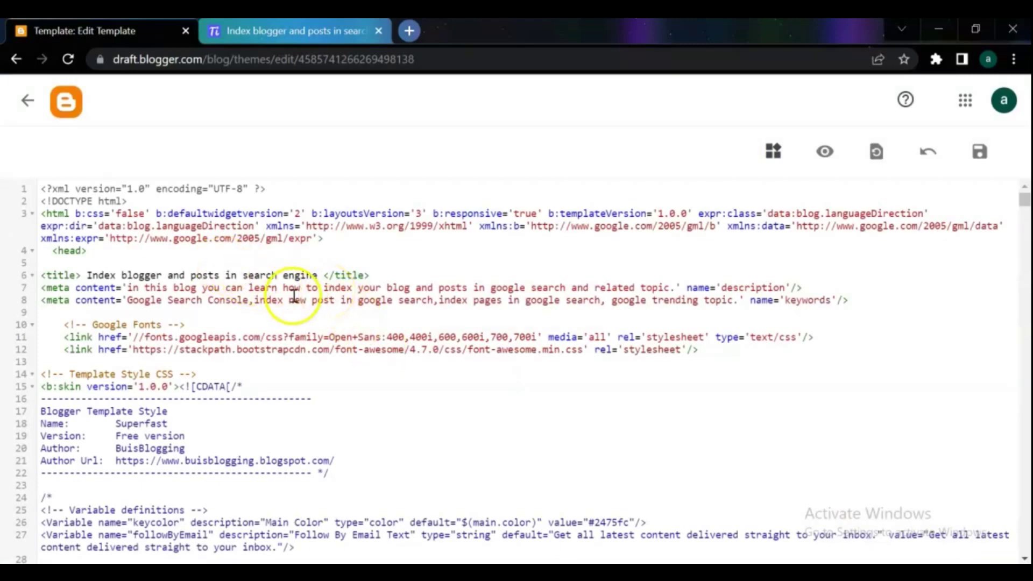
{"action": "key", "text": "ctrl+f"}
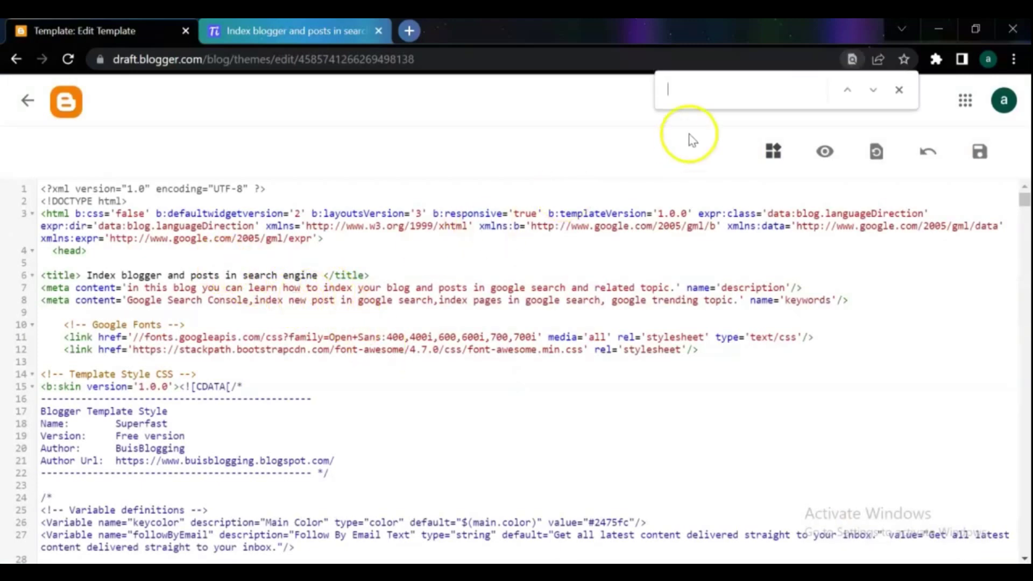
{"action": "type", "text": "head"}
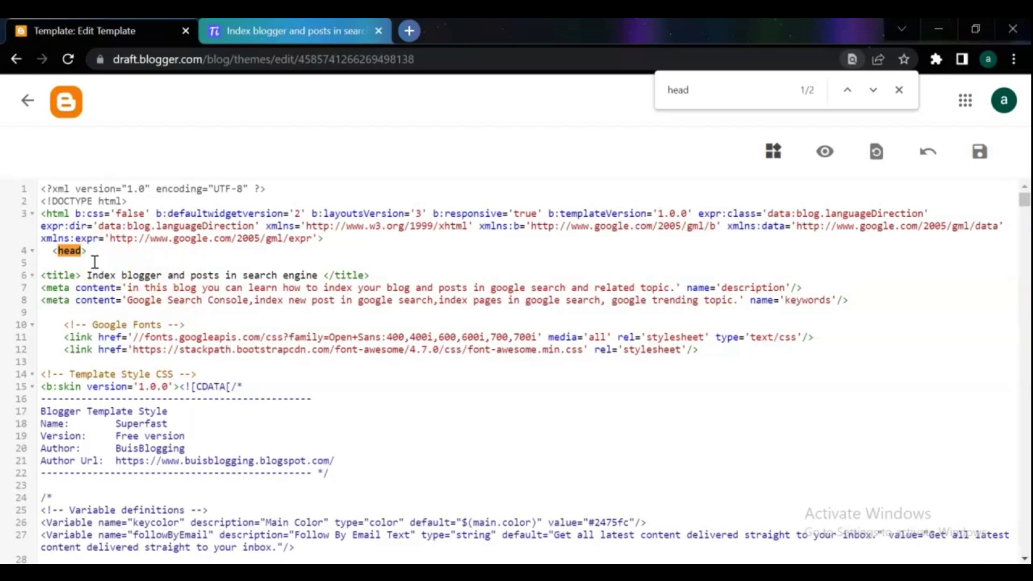
Paste the AdSense script on a new line below <head> and save the theme.
{"action": "left_click", "coordinate": [82, 264]}
{"action": "key", "text": "Return"}
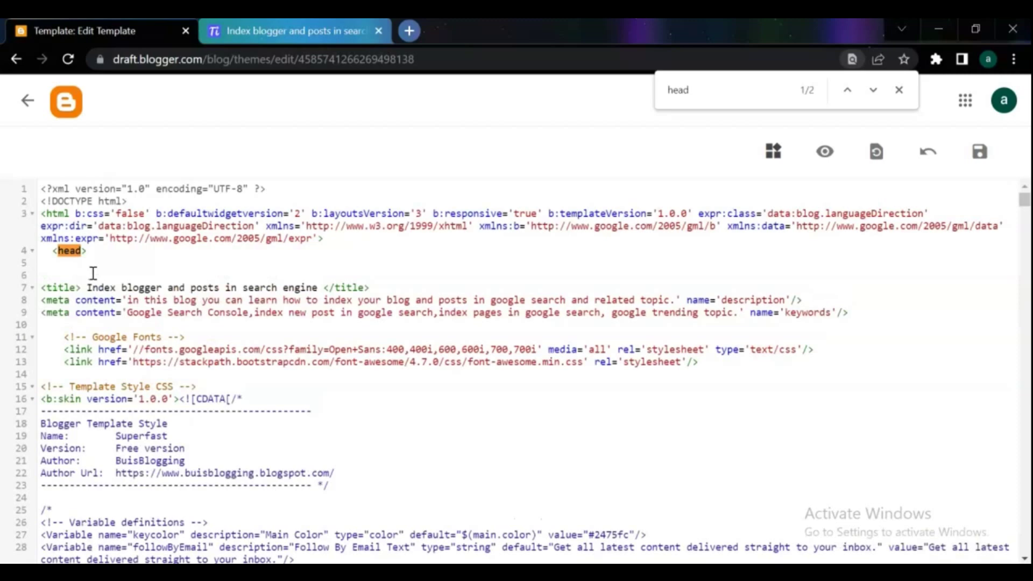
{"action": "key", "text": "ctrl+v"}
{"action": "key", "text": "Return"}
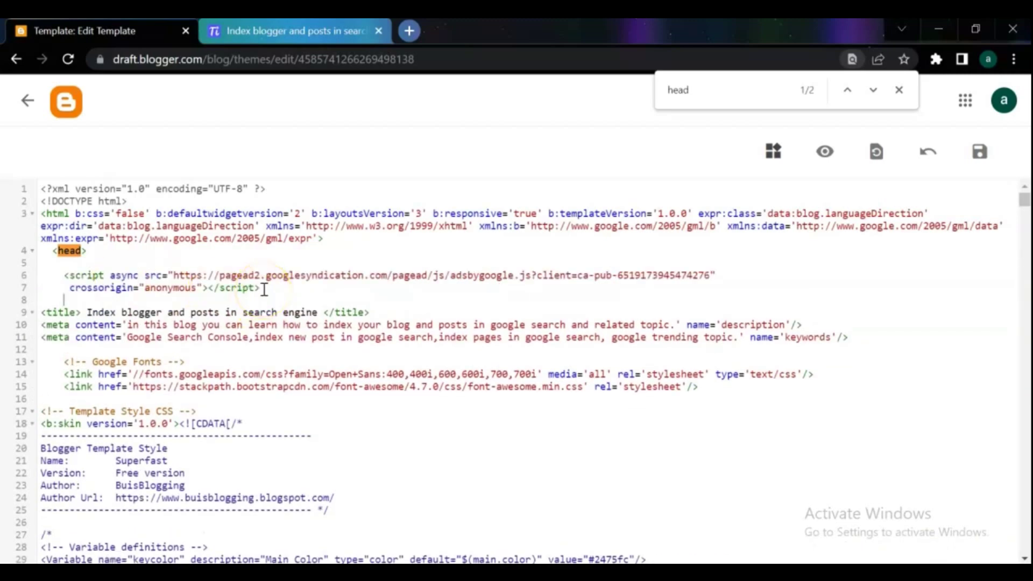
{"action": "left_click", "coordinate": [980, 152]}
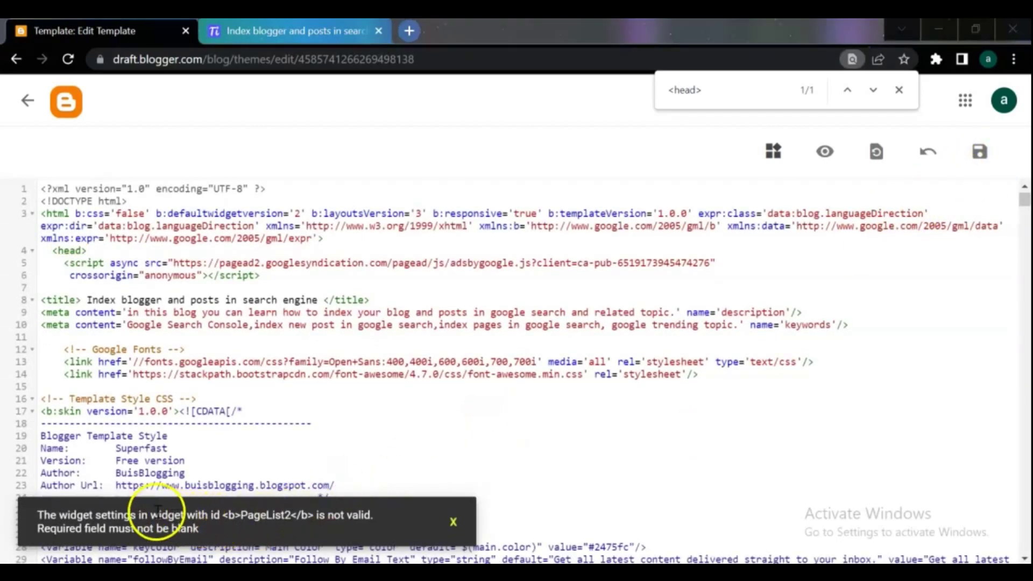
Jump to the PageList2 widget code and insert an opening <!-- before its widget settings.
{"action": "left_click", "coordinate": [781, 153]}
{"action": "scroll", "coordinate": [851, 296], "scroll_direction": "down", "scroll_amount": 4}
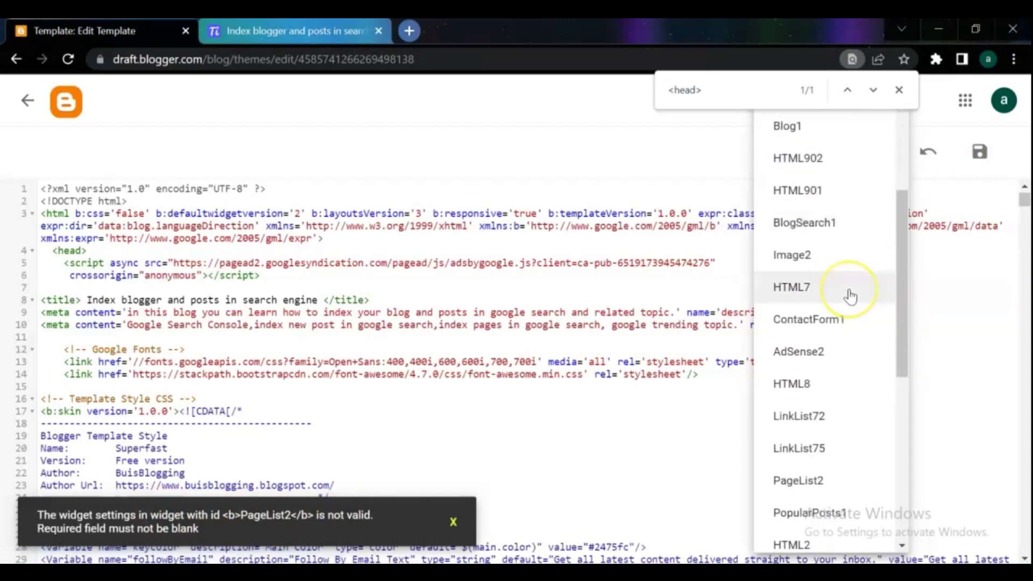
{"action": "left_click", "coordinate": [817, 487]}
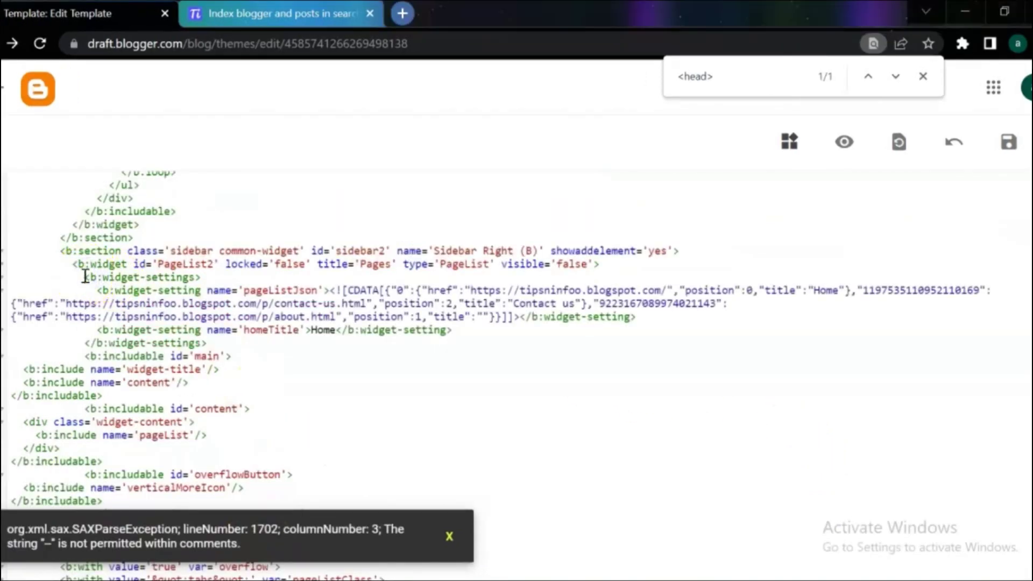
{"action": "key", "text": "Return"}
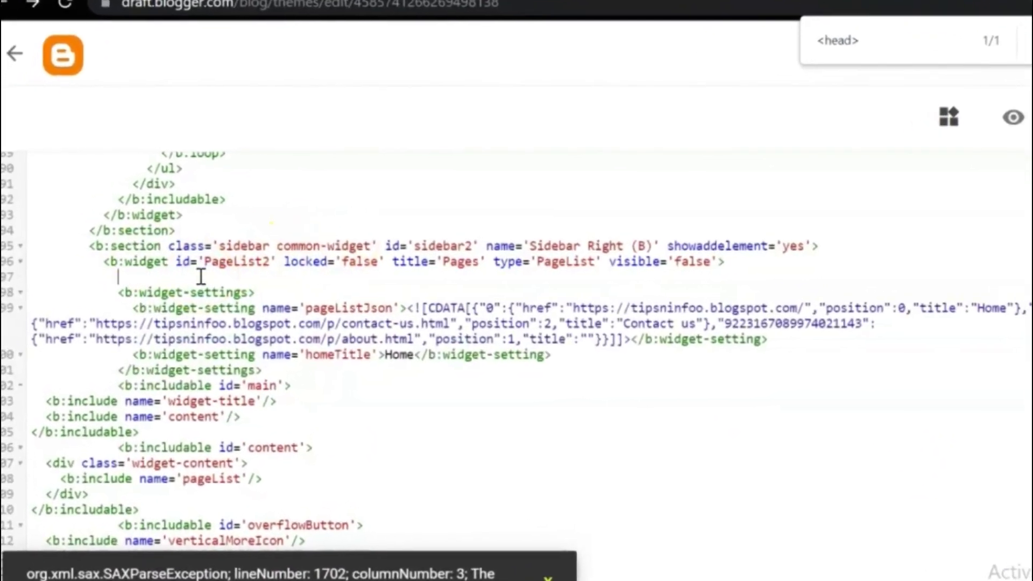
{"action": "type", "text": "<!--"}
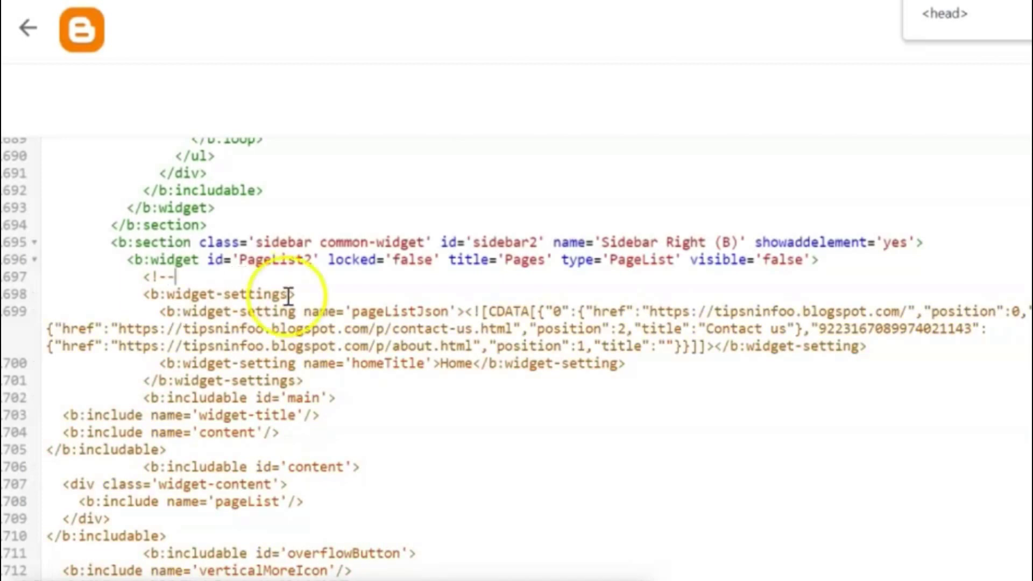
Close the comment with --> after the PageList2 widget settings and save the theme.
{"action": "left_click", "coordinate": [306, 381]}
{"action": "key", "text": "Return"}
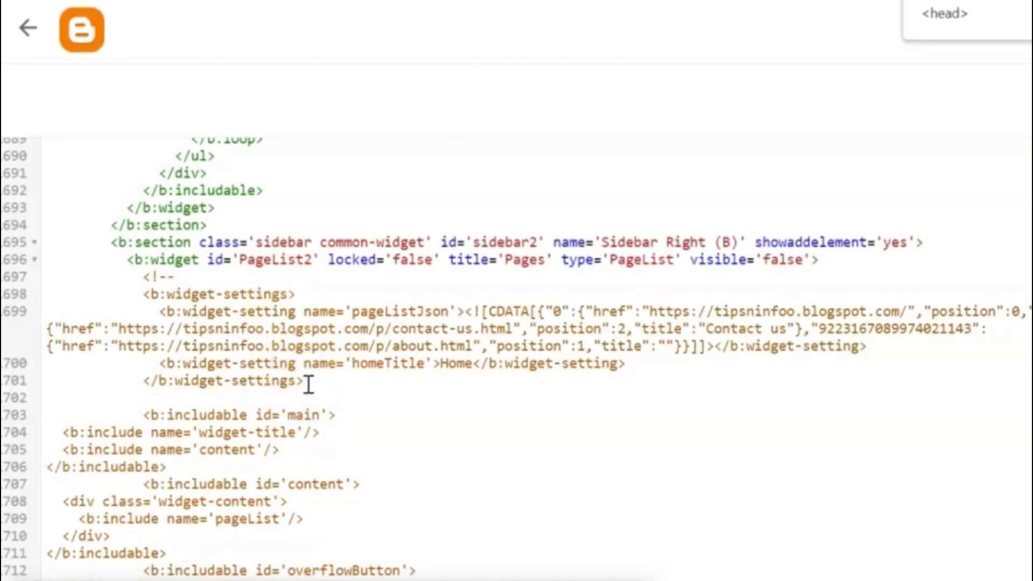
{"action": "type", "text": "-->"}
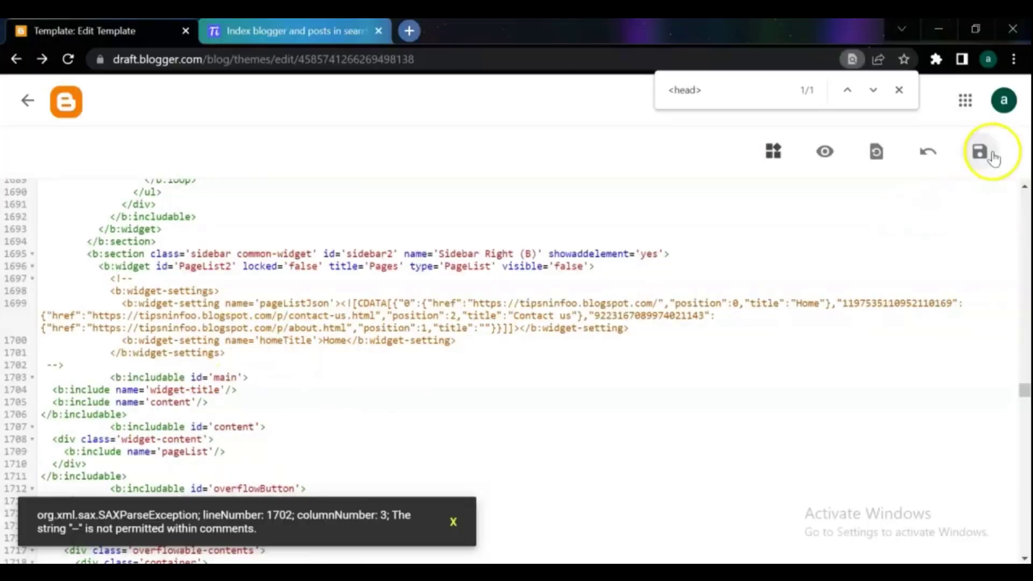
{"action": "left_click", "coordinate": [979, 153]}
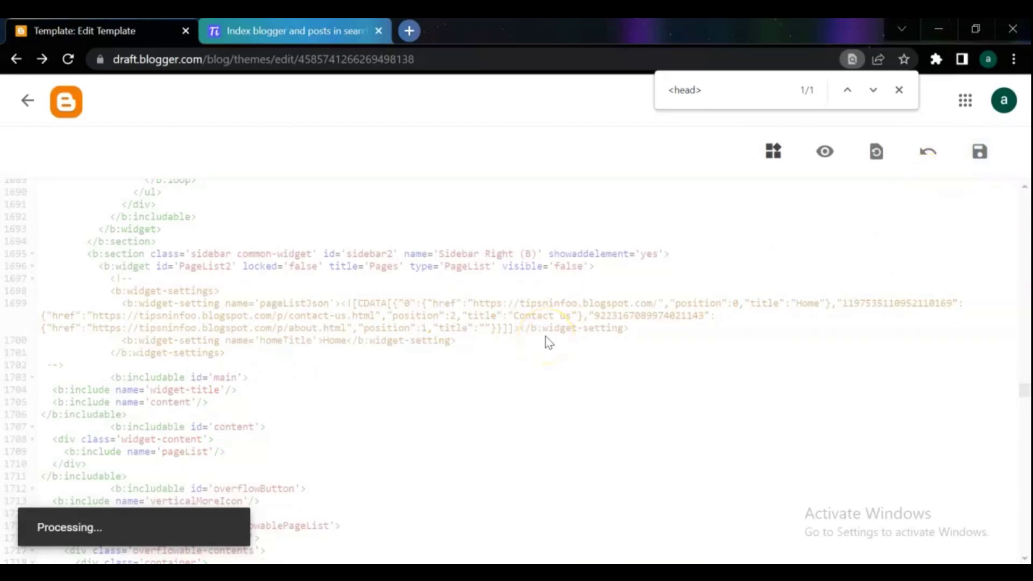
{"action": "scroll", "coordinate": [547, 339], "scroll_direction": "down", "scroll_amount": 9}
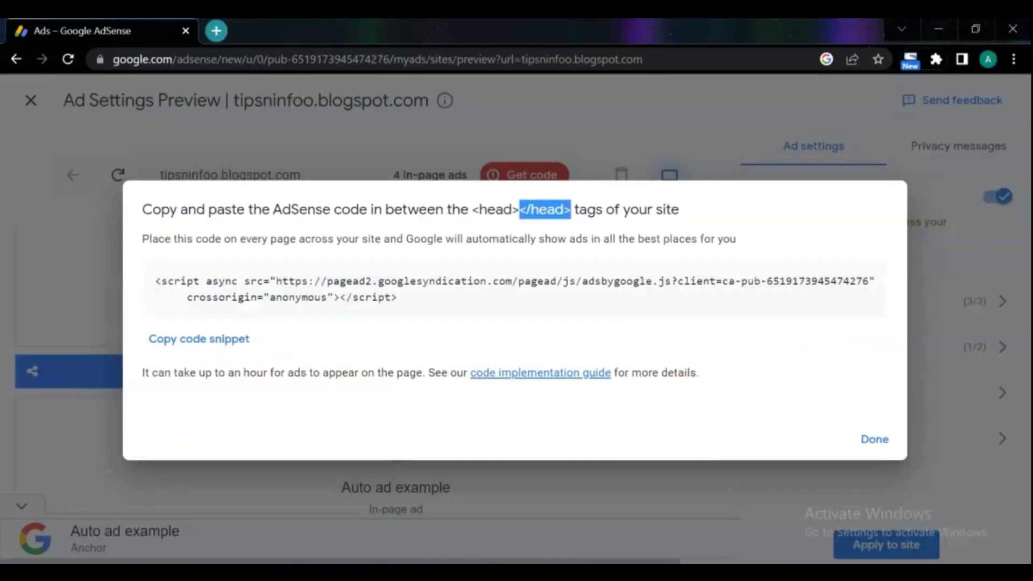
Apply the auto ads settings to tipsninfoo.blogspot.com now, then view it in the Sites list.
{"action": "left_click", "coordinate": [868, 439]}
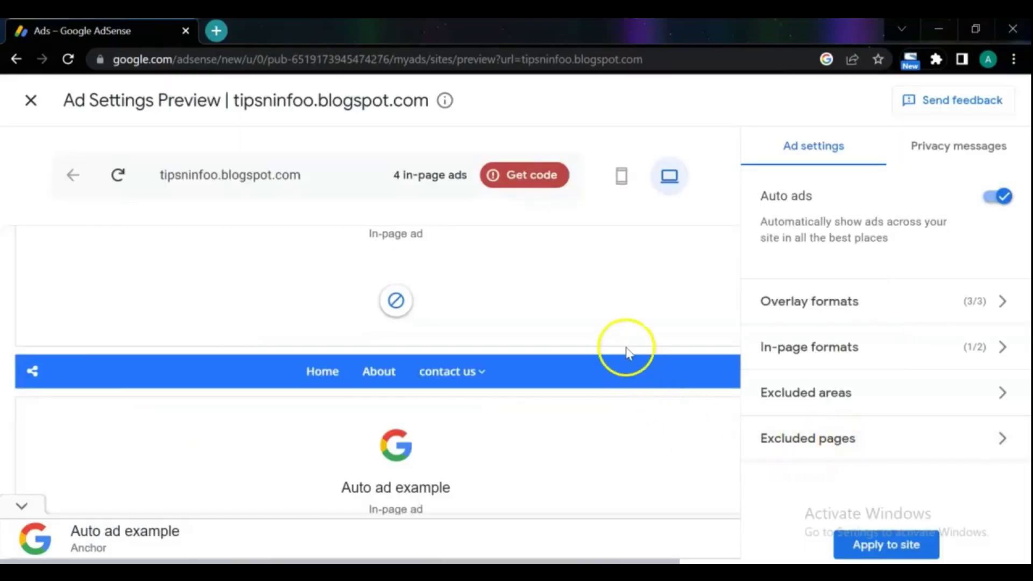
{"action": "scroll", "coordinate": [625, 346], "scroll_direction": "down", "scroll_amount": 5}
{"action": "left_click", "coordinate": [888, 545]}
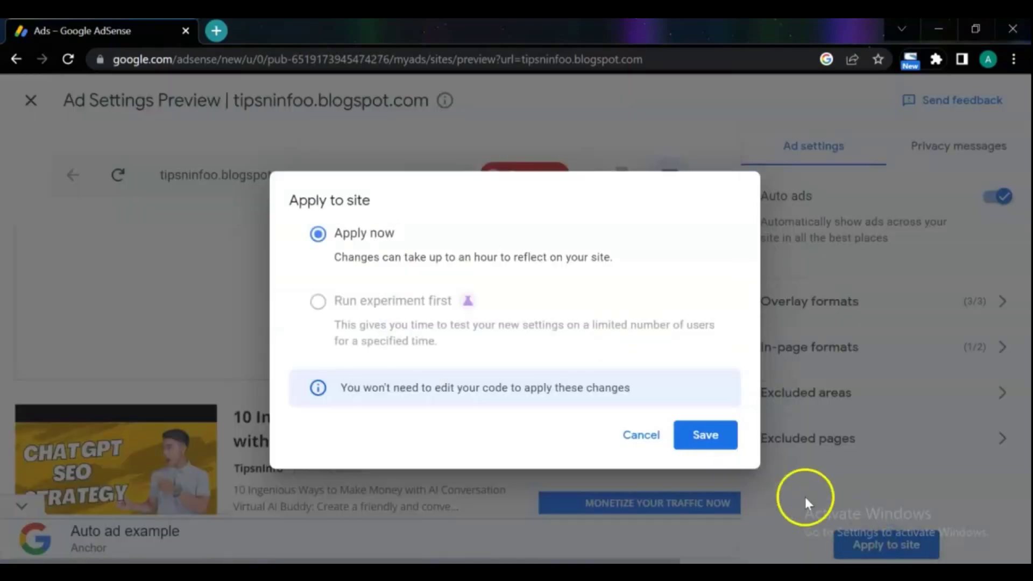
{"action": "left_click", "coordinate": [701, 428]}
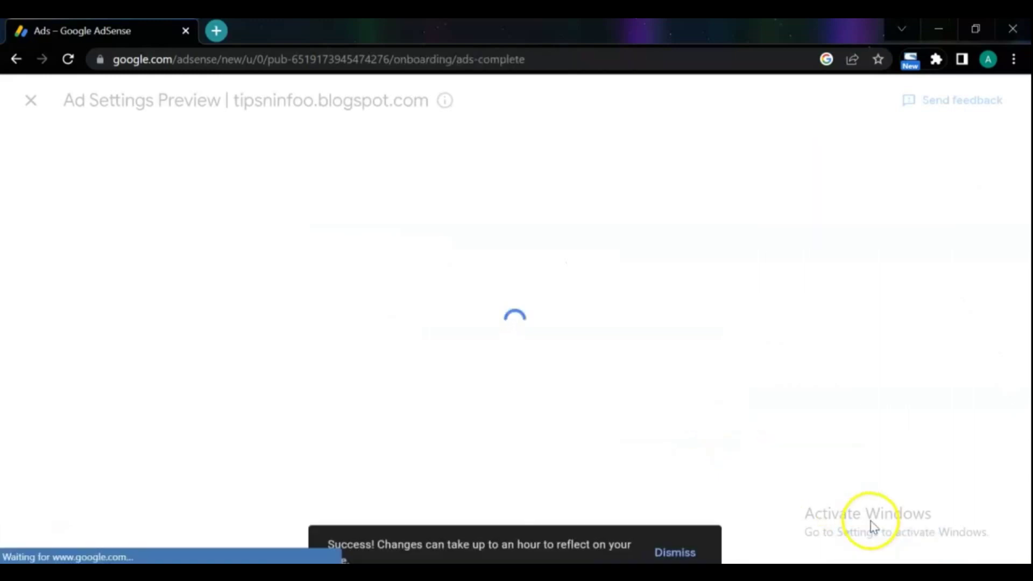
{"action": "scroll", "coordinate": [871, 364], "scroll_direction": "down", "scroll_amount": 9}
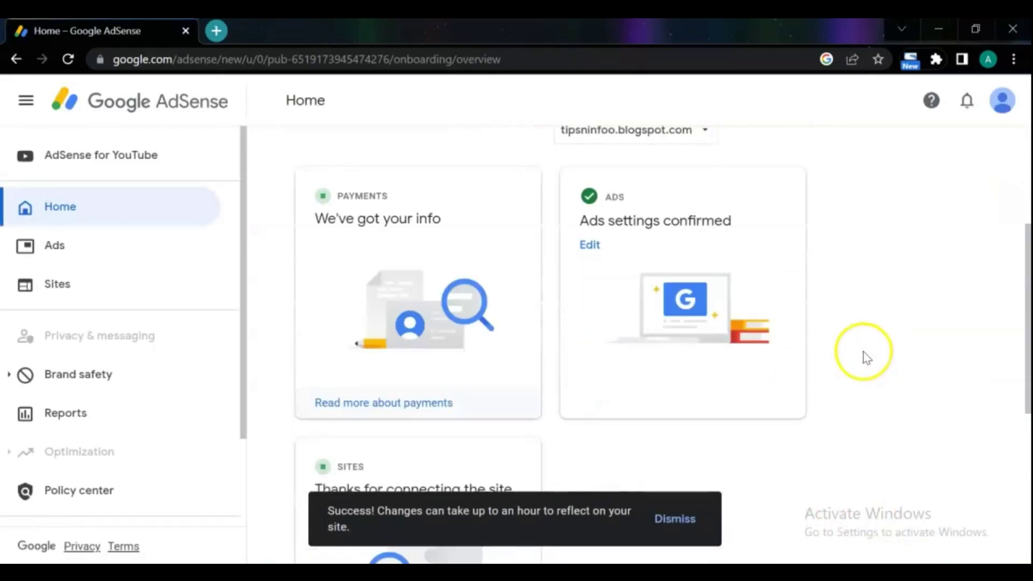
{"action": "scroll", "coordinate": [865, 360], "scroll_direction": "down", "scroll_amount": 2}
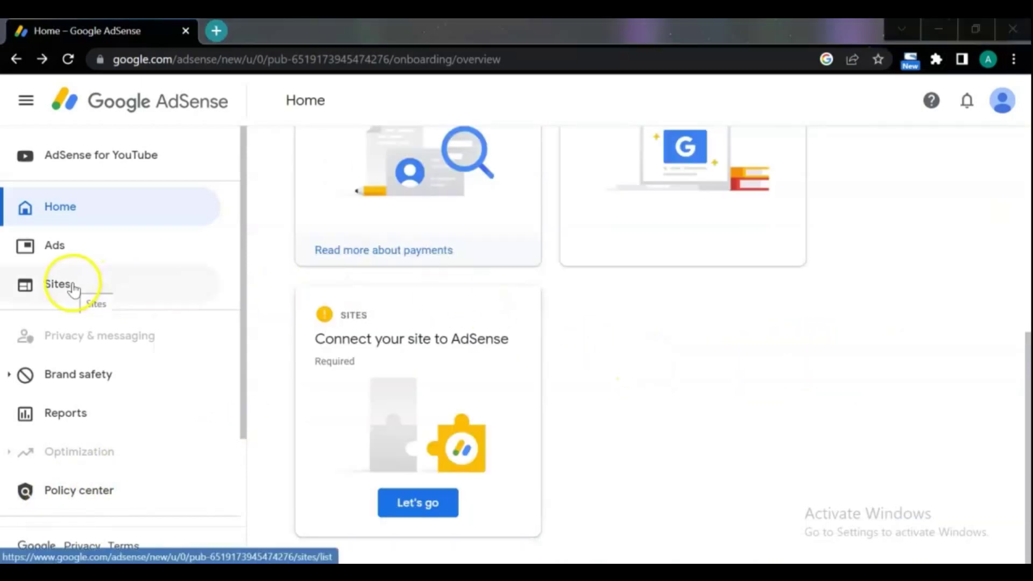
{"action": "left_click", "coordinate": [72, 286]}
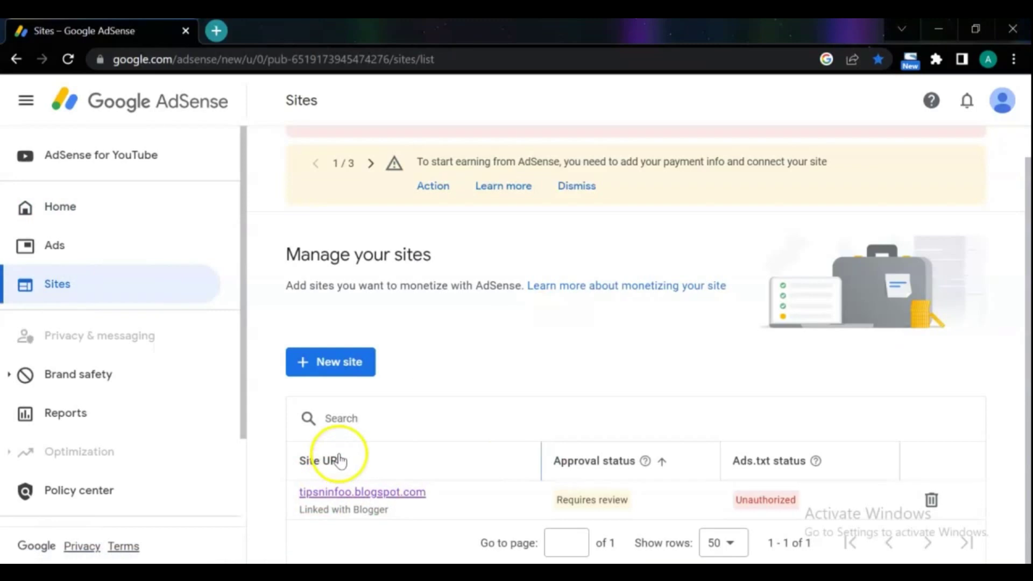